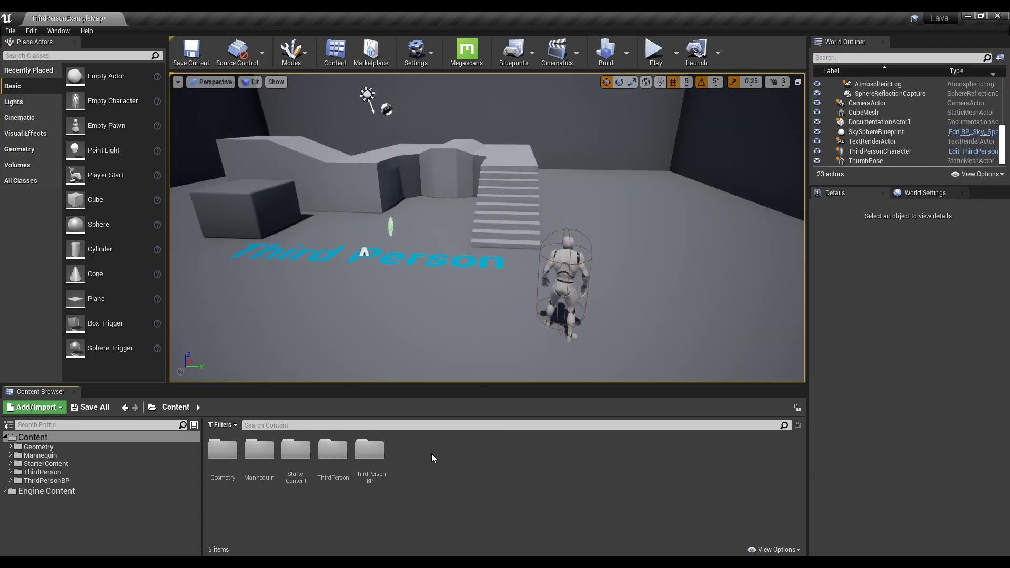
Step: Create a new material named M_Lava and open it for editing
right_click(427, 454)
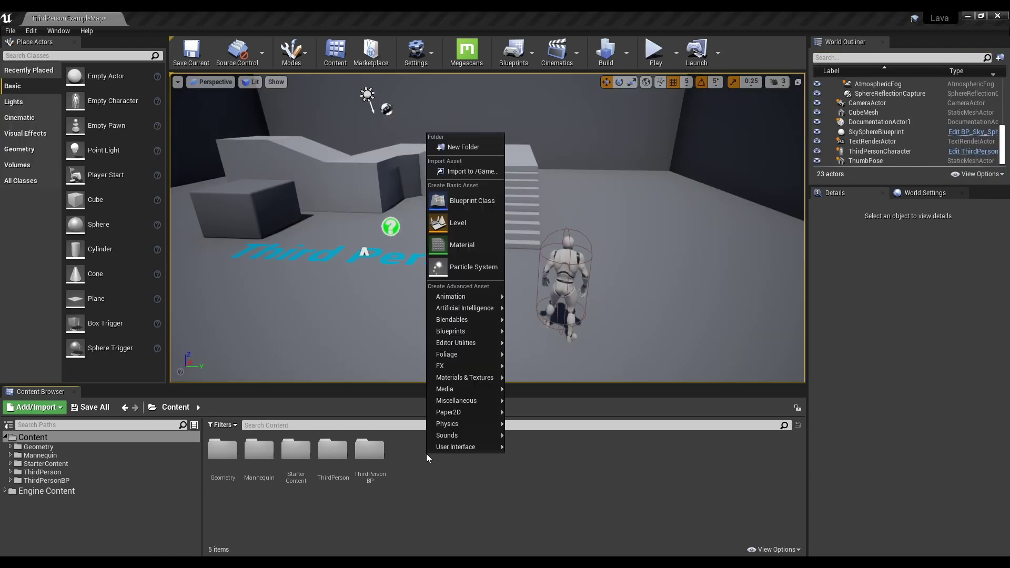
left_click(482, 248)
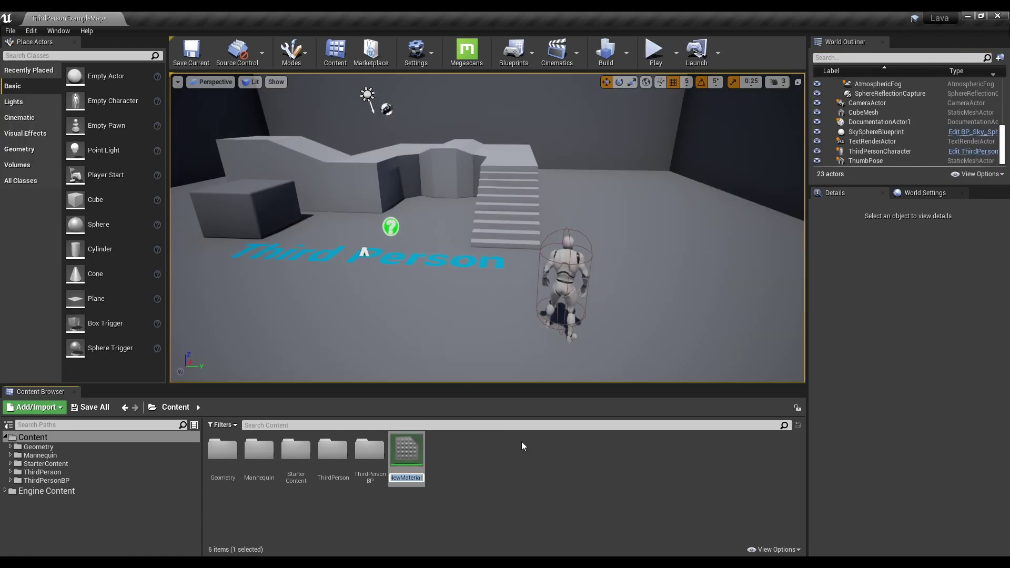
type("M_Lava")
key("Return")
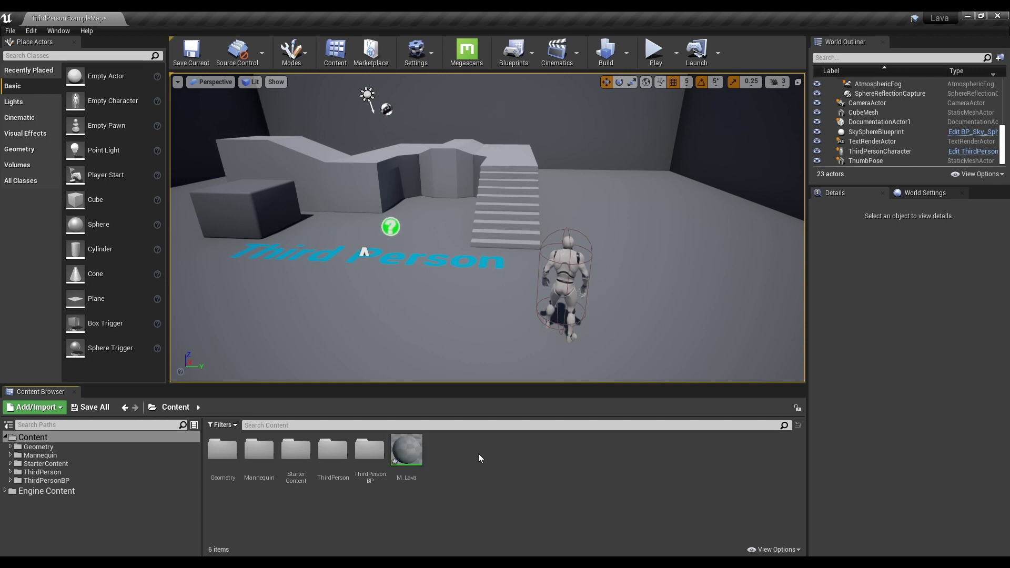
mouse_move(406, 454)
double_click(413, 454)
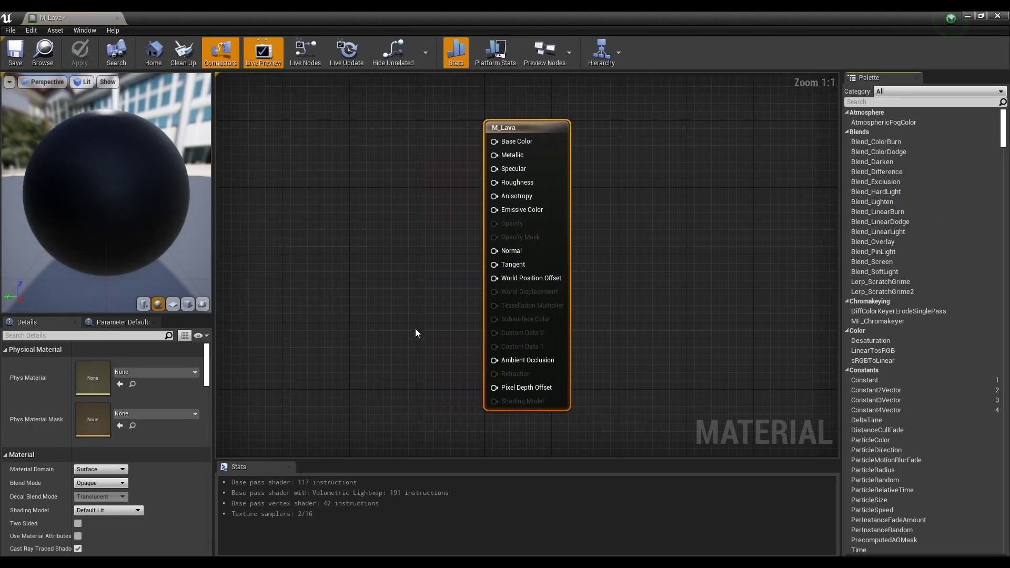
Step: Add a Texture Sample node using the T_Fire_Tiled_D fire texture
mouse_move(415, 328)
right_mouse_down()
mouse_move(601, 337)
mouse_move(589, 331)
right_mouse_up()
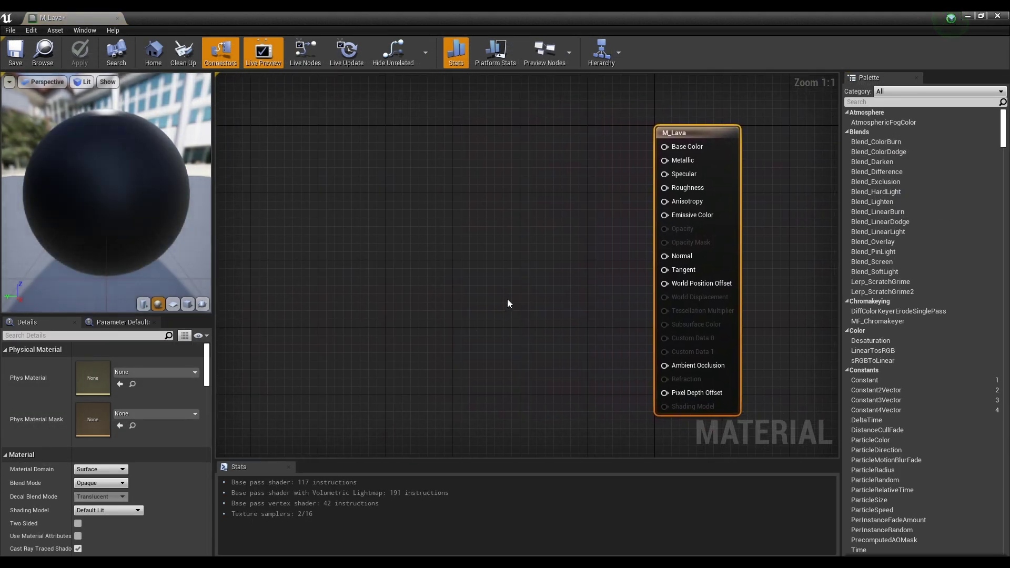
left_click(417, 242)
right_click(310, 189)
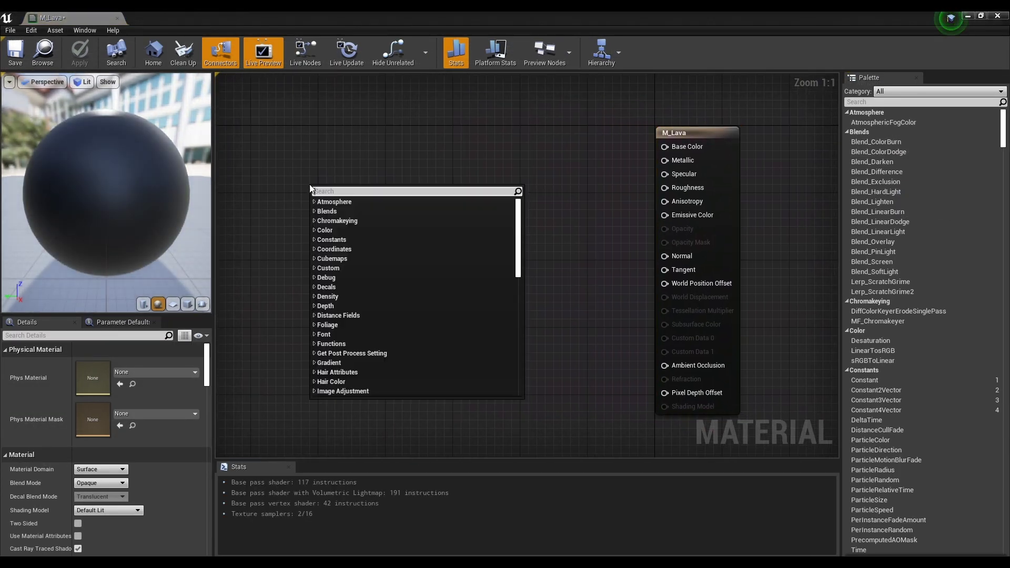
left_click(352, 152)
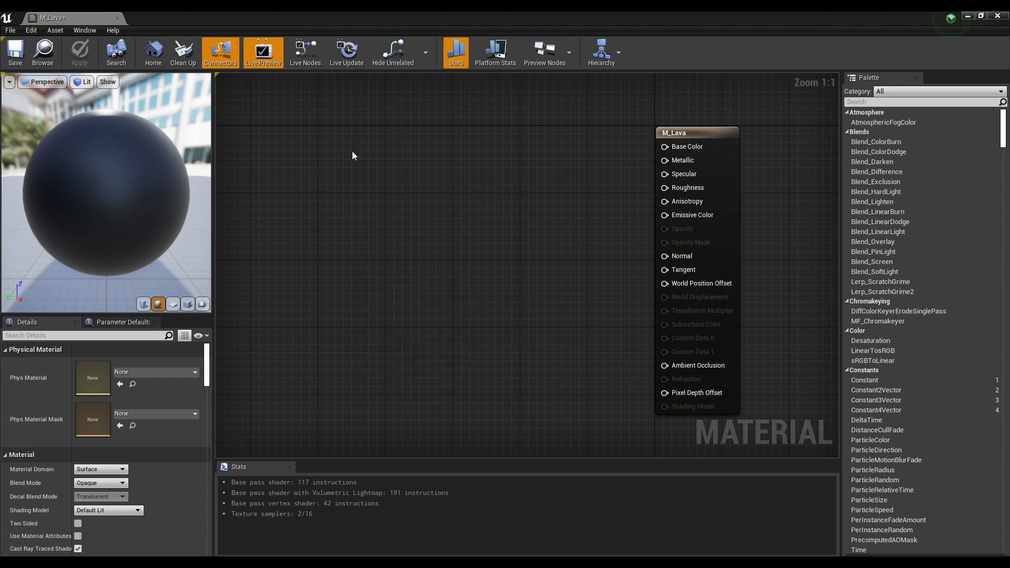
left_click(327, 163)
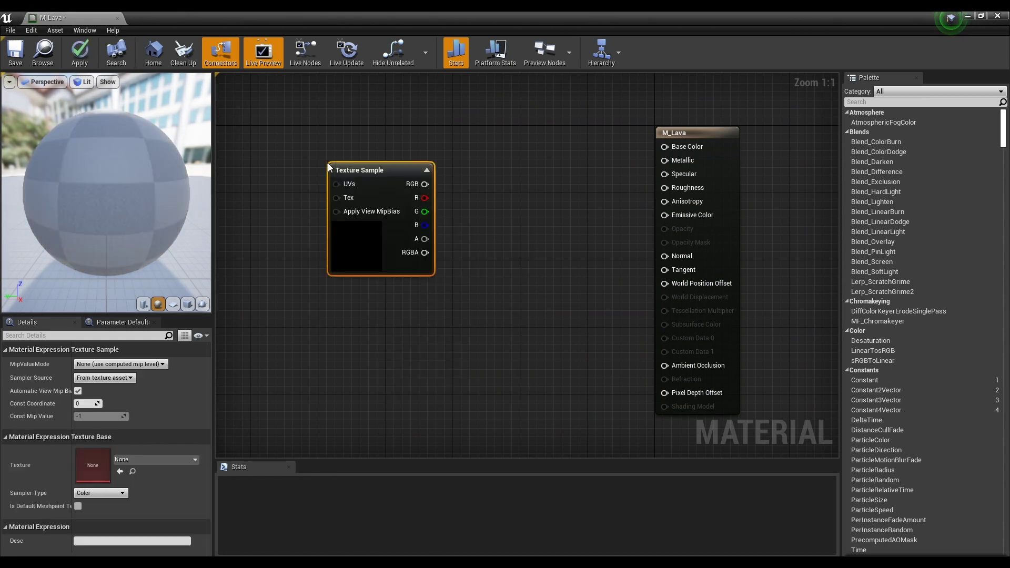
left_click(141, 462)
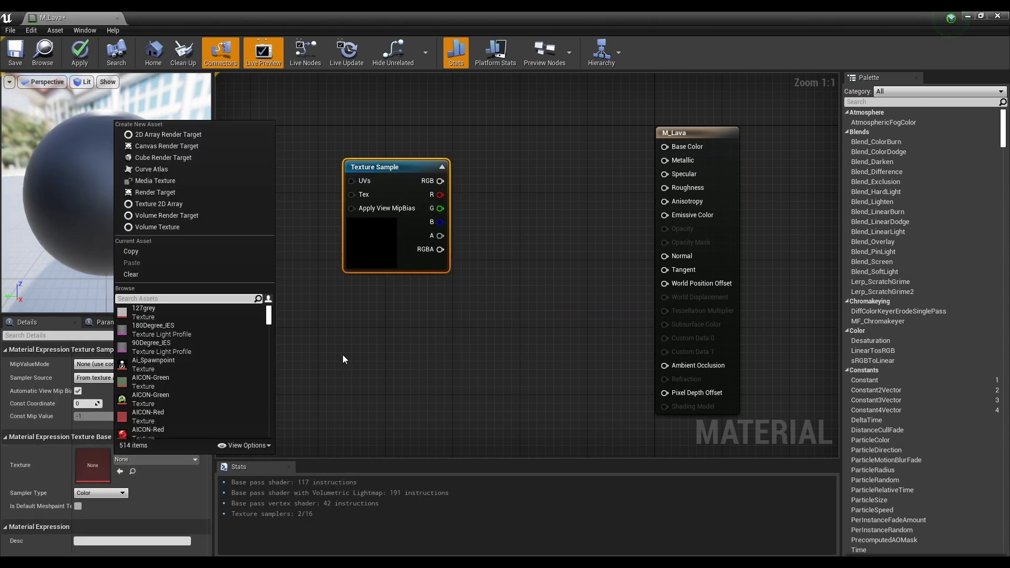
type("fire")
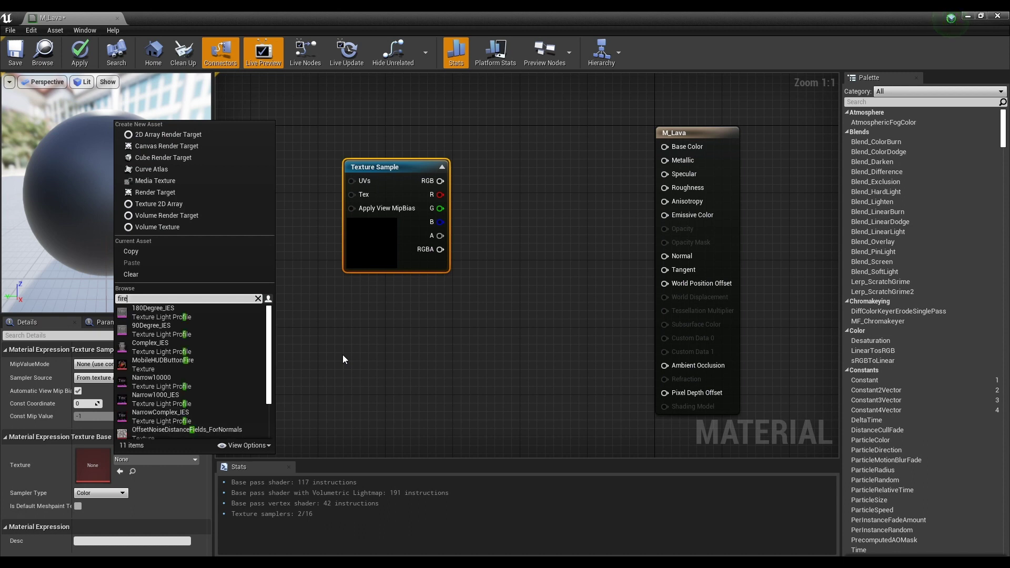
left_click(233, 352)
right_click_drag(337, 284, 470, 286)
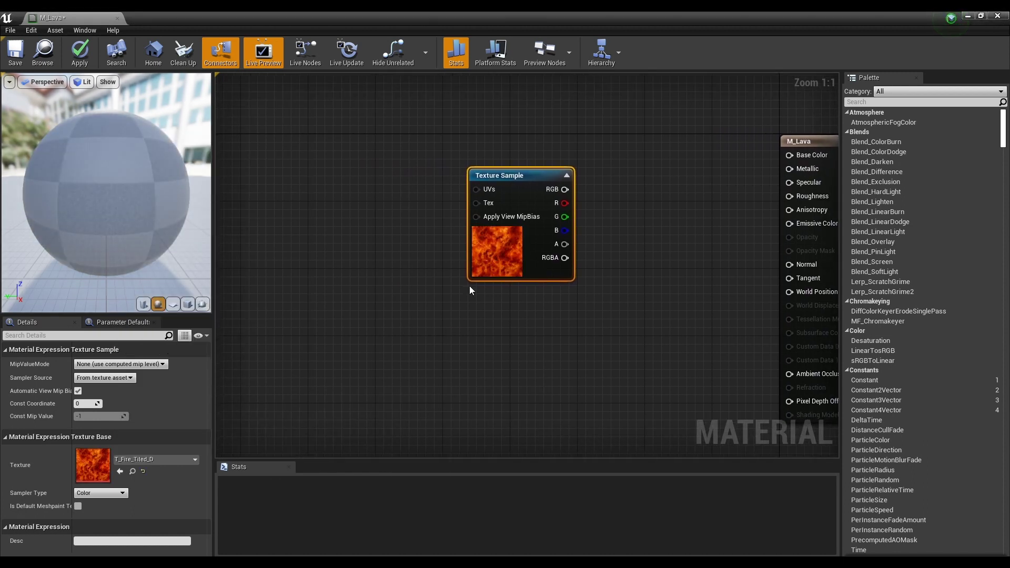
left_click_drag(513, 169, 444, 170)
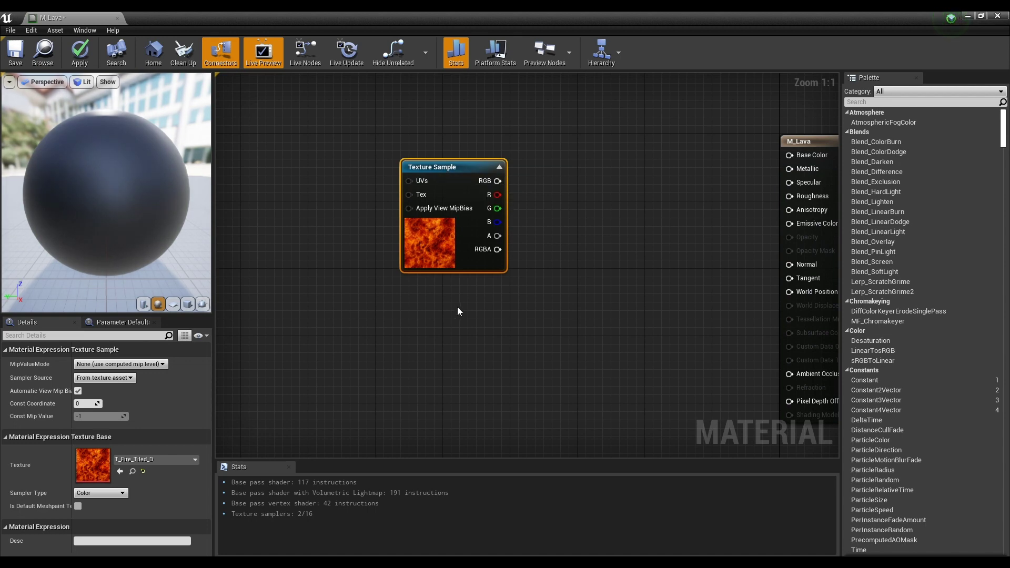
right_click_drag(457, 308, 512, 326)
Step: Add a Panner node and connect its output to the Texture Sample's UVs
right_click(312, 200)
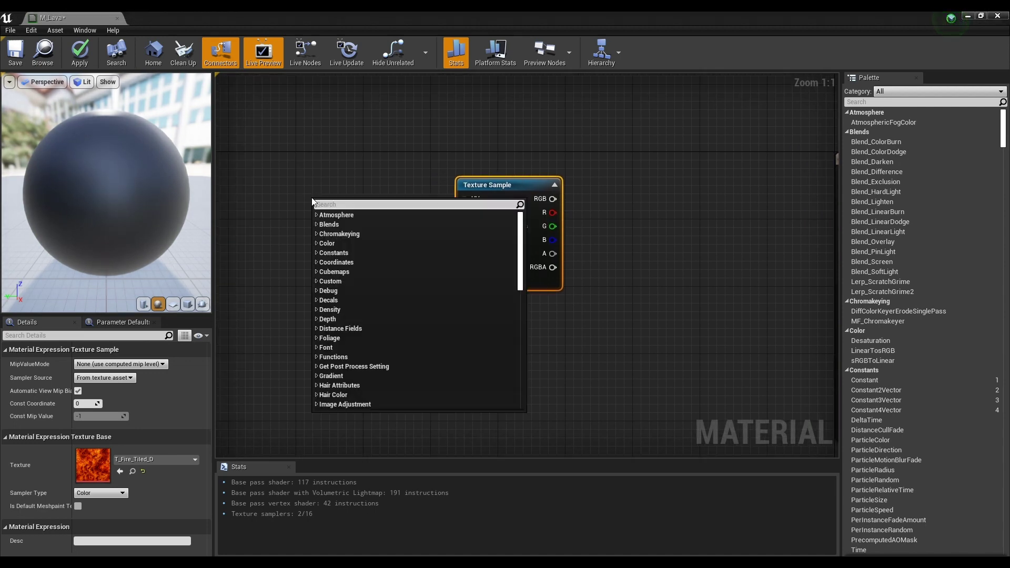
type("pan")
key("Return")
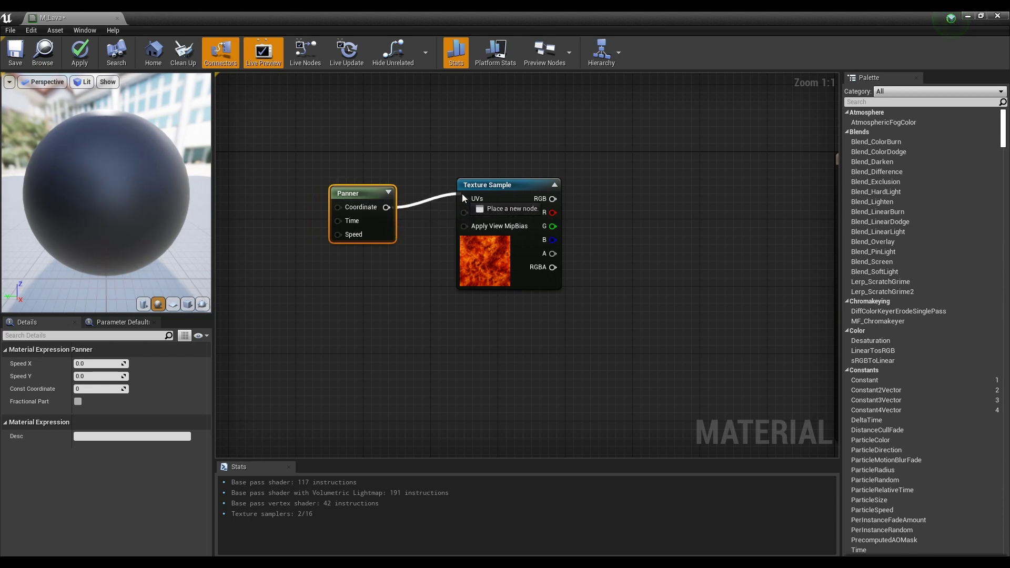
left_click_drag(392, 207, 464, 199)
left_click_drag(357, 194, 381, 188)
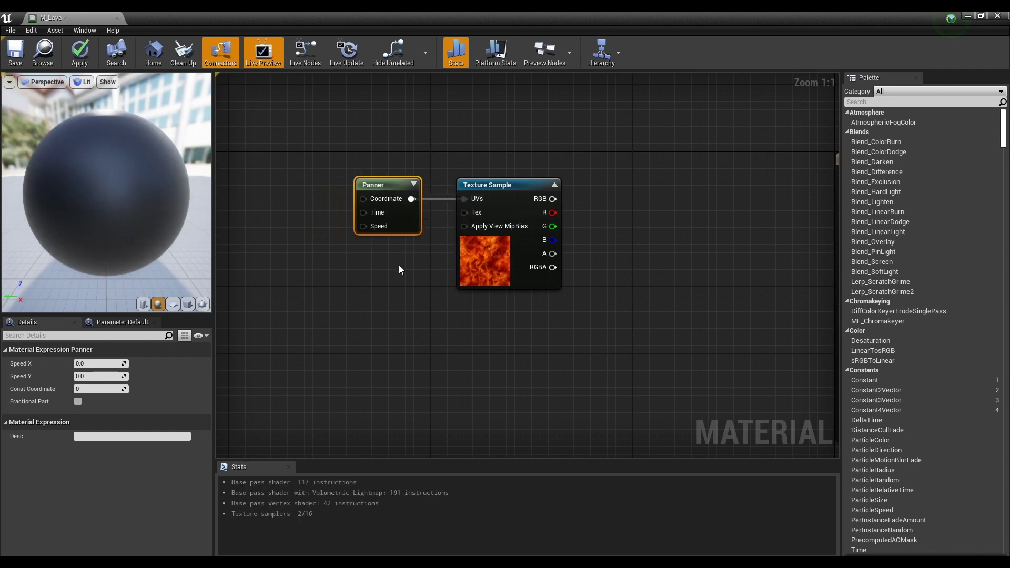
mouse_move(399, 266)
right_mouse_down()
mouse_move(435, 277)
mouse_move(512, 275)
right_mouse_up()
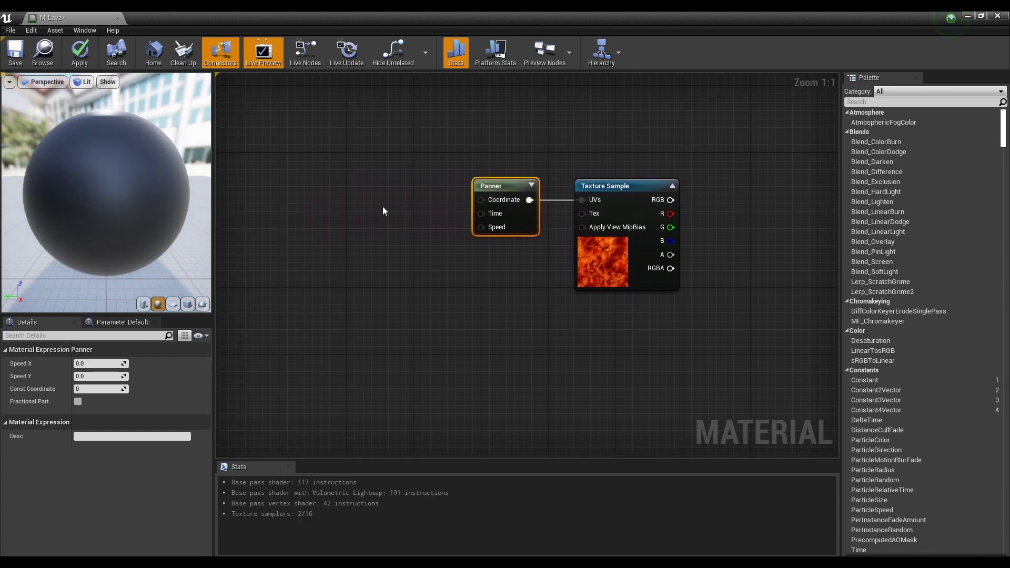
Step: Add a TextureCoordinate node with U and V tiling both set to 6
right_click(309, 167)
type("tex")
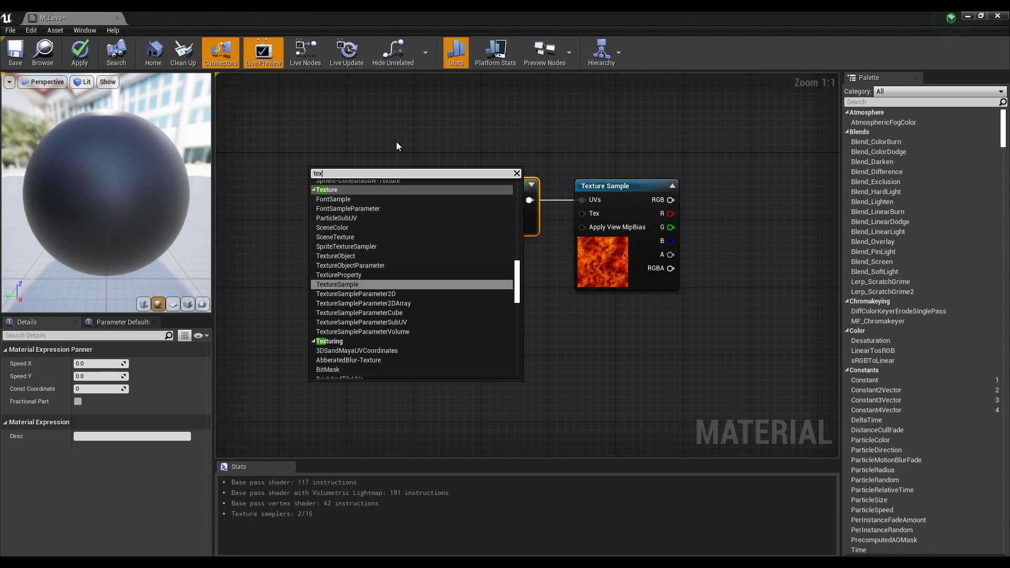
type("co")
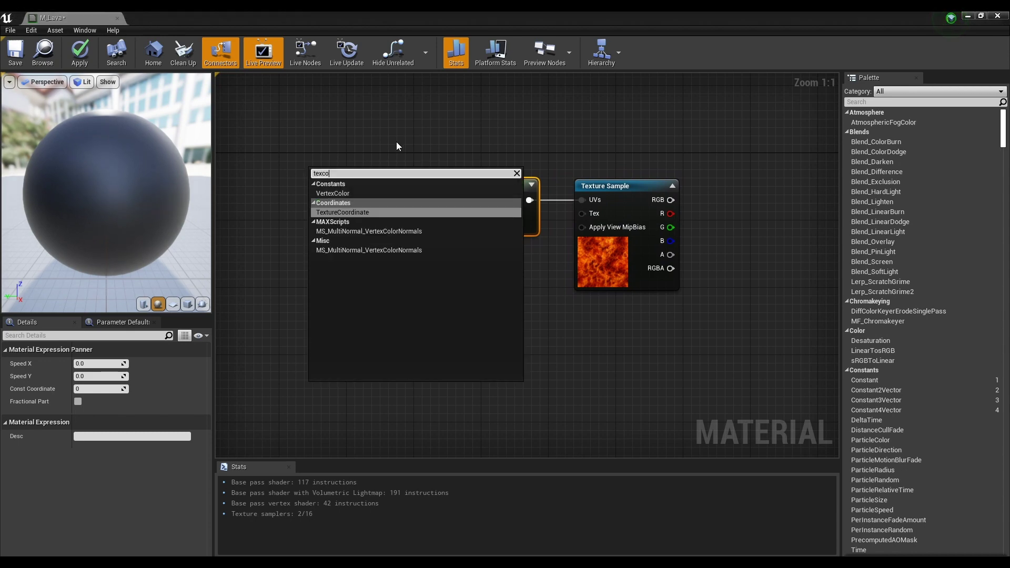
left_click(400, 213)
left_click_drag(340, 184, 385, 194)
left_click(94, 376)
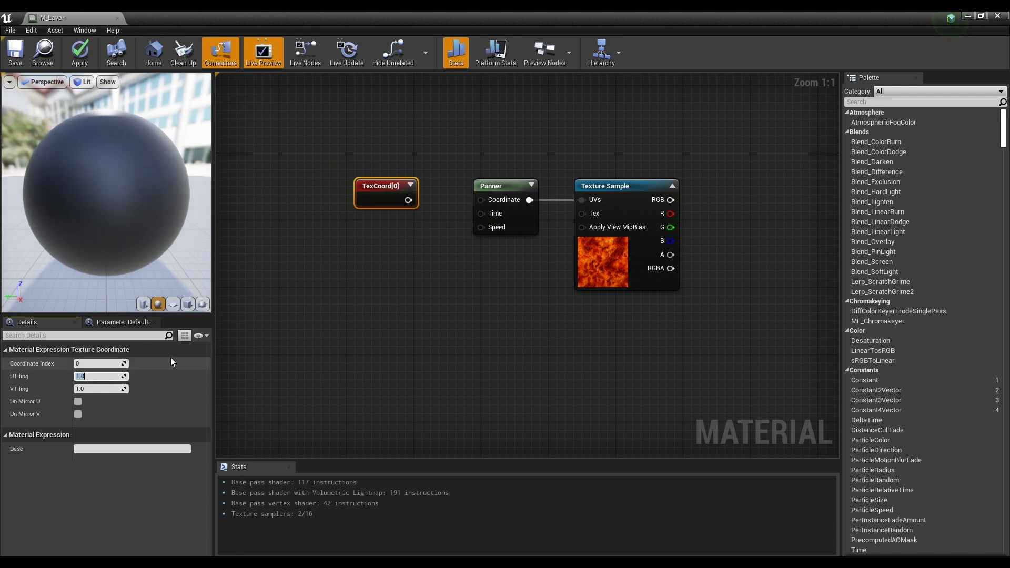
type("6")
key("Tab")
type("6")
key("Return")
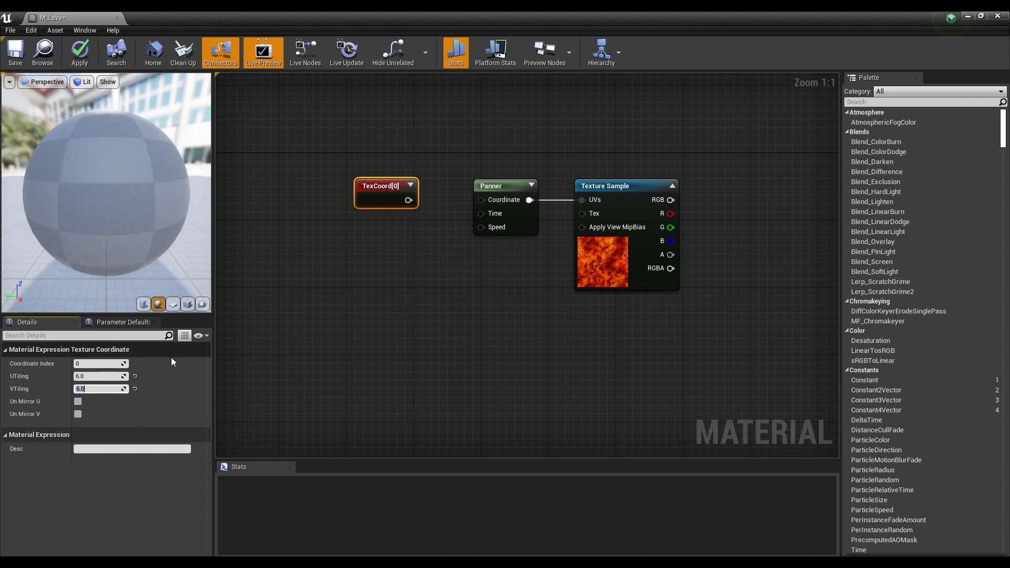
left_click(326, 334)
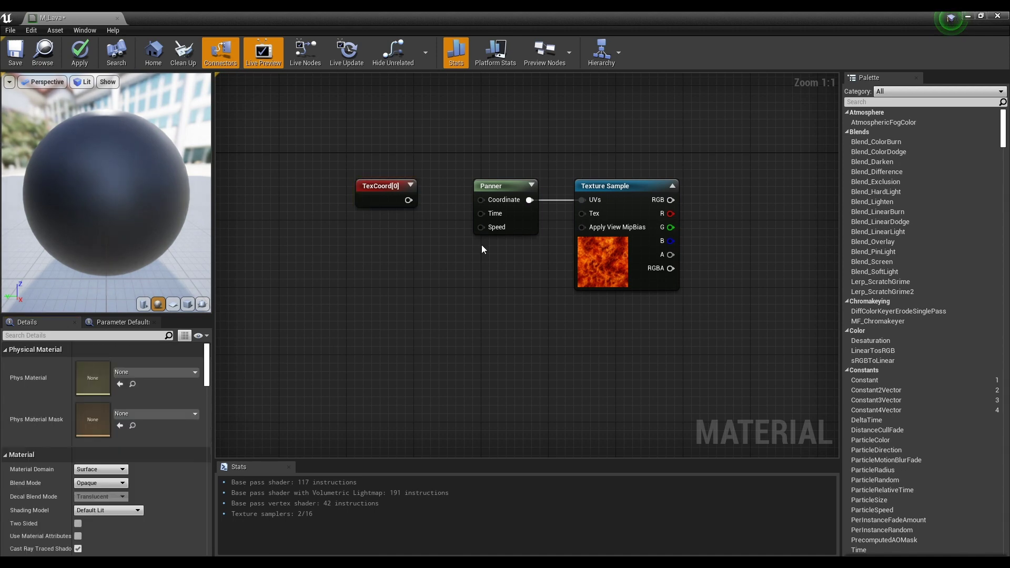
Step: Change the Panner's Speed X value
left_click(512, 192)
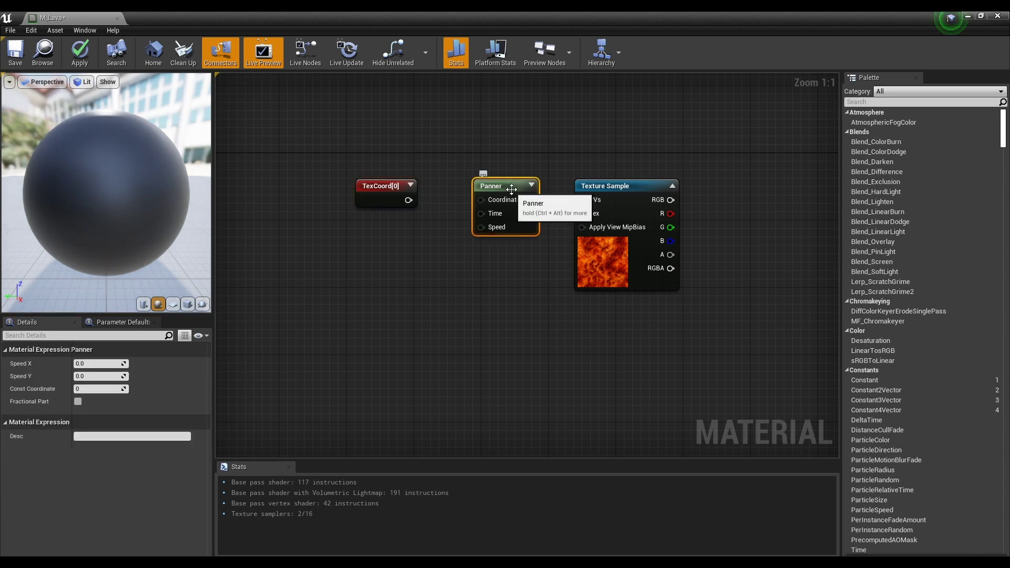
left_click(93, 364)
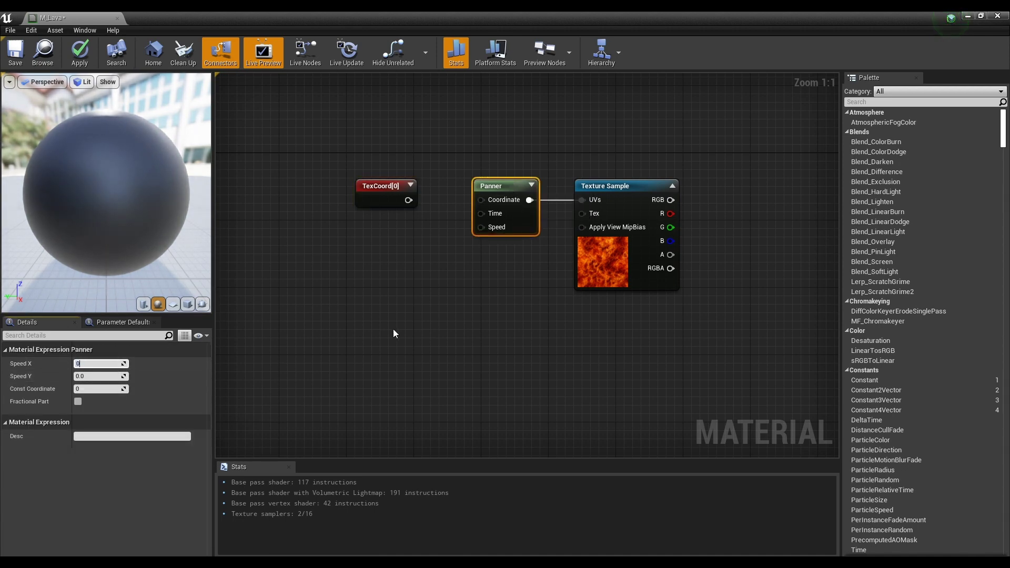
type(".01")
key("Return")
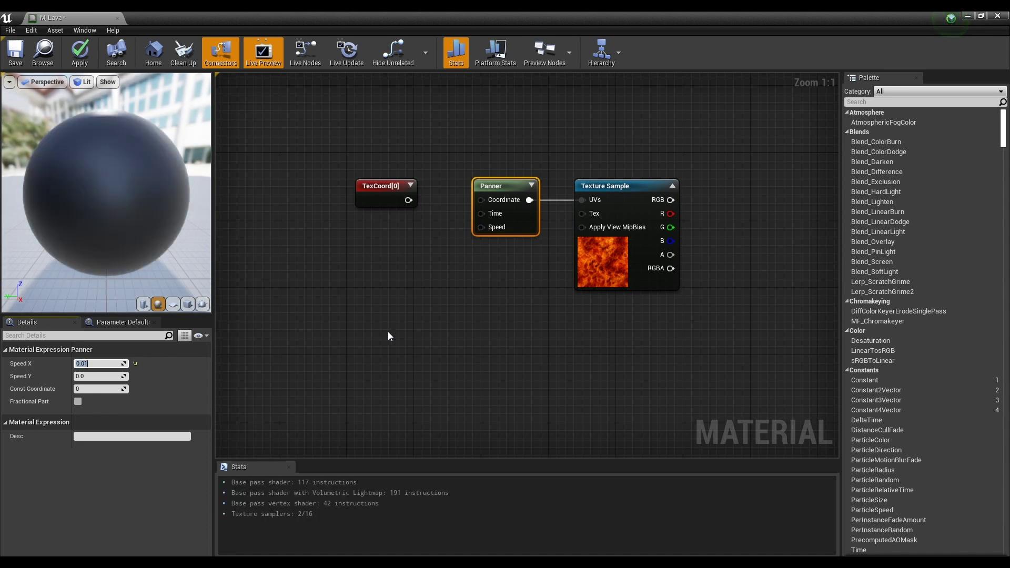
Step: Connect TexCoord to the Panner's Coordinate input and select the three-node chain
left_click(387, 332)
left_click_drag(408, 200, 483, 201)
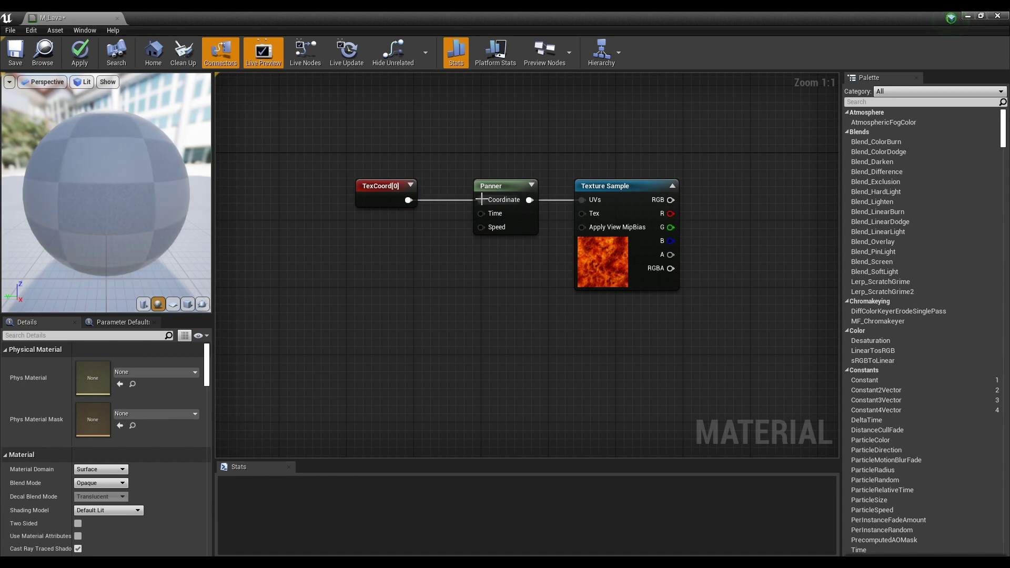
scroll(418, 264, "down", 1)
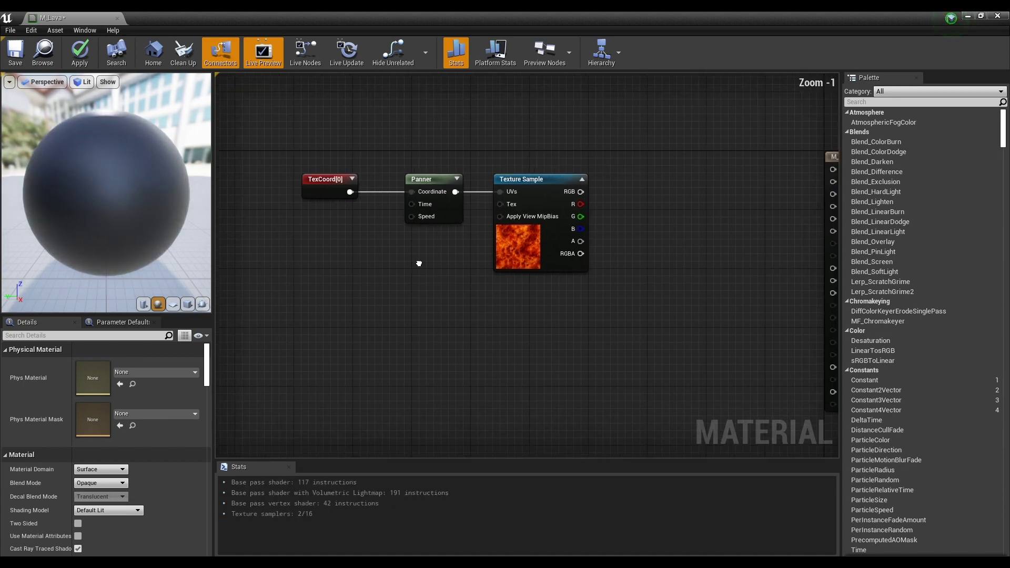
scroll(418, 264, "down", 1)
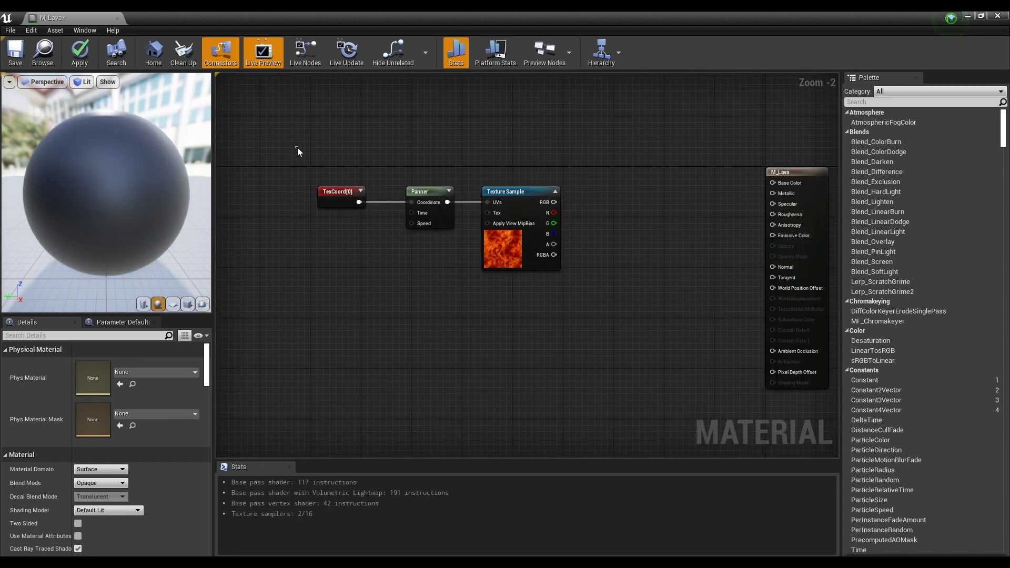
left_click_drag(298, 149, 537, 308)
right_click_drag(450, 305, 435, 287)
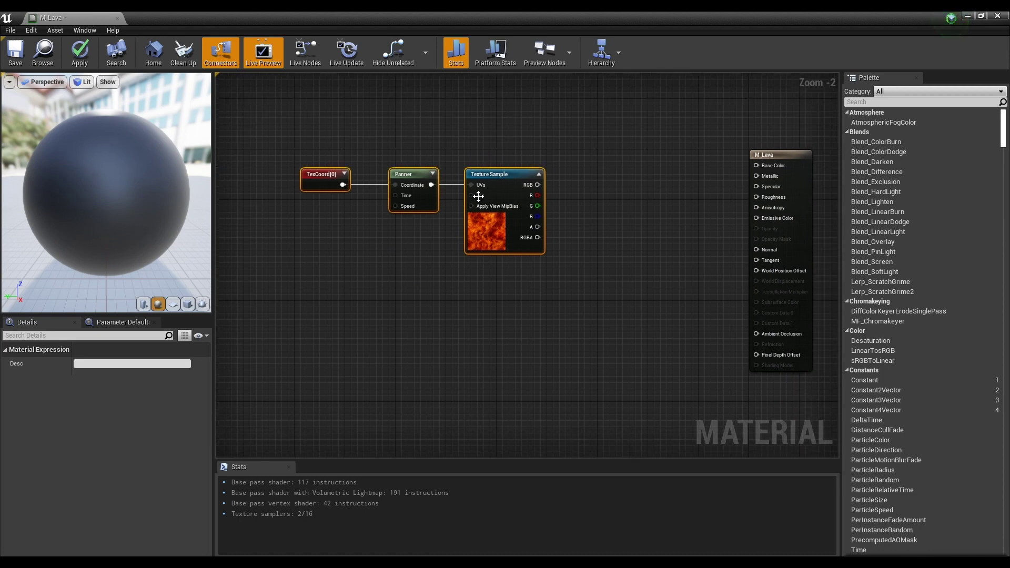
left_click_drag(478, 196, 415, 184)
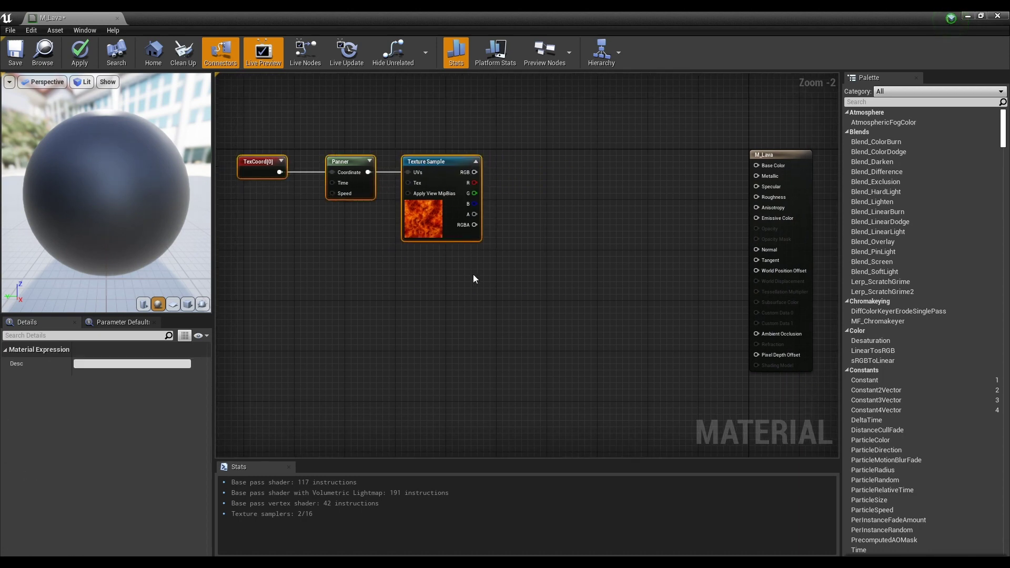
Step: Paste two copies of the TexCoord–Panner–Texture Sample chain and stack them in a column
key("ctrl+c")
right_click_drag(295, 284, 365, 238)
left_click(364, 238)
key("ctrl+v")
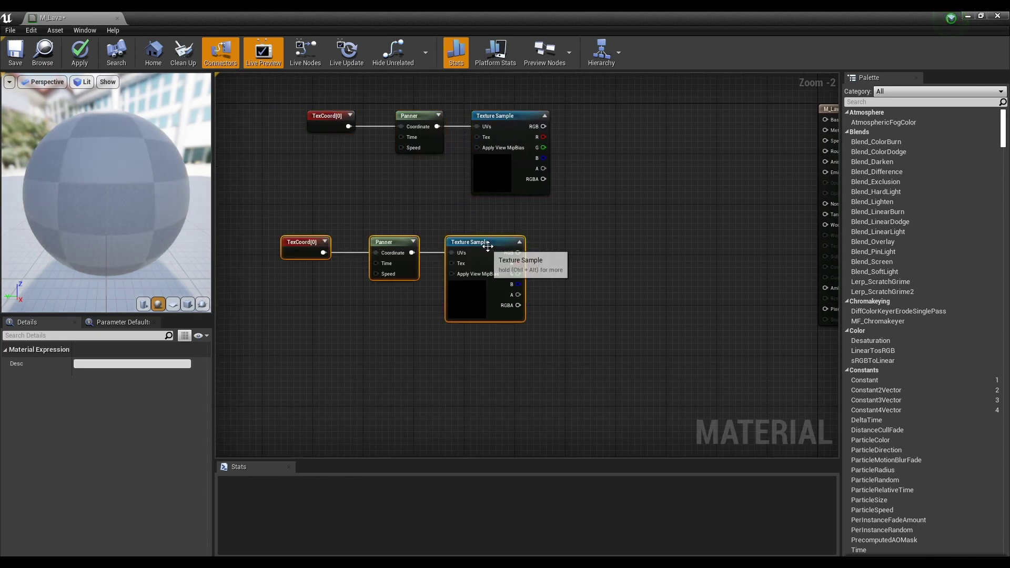
mouse_move(487, 247)
left_mouse_down()
mouse_move(419, 442)
mouse_move(522, 222)
left_mouse_up()
left_click(437, 344)
key("ctrl+v")
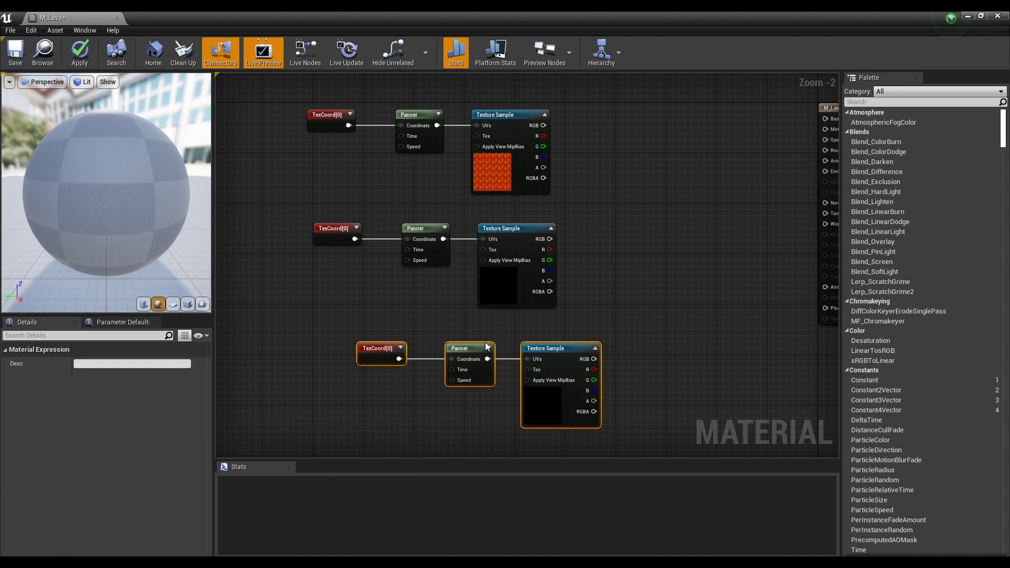
left_click_drag(555, 351, 513, 341)
left_click(605, 255)
left_click_drag(609, 220, 333, 320)
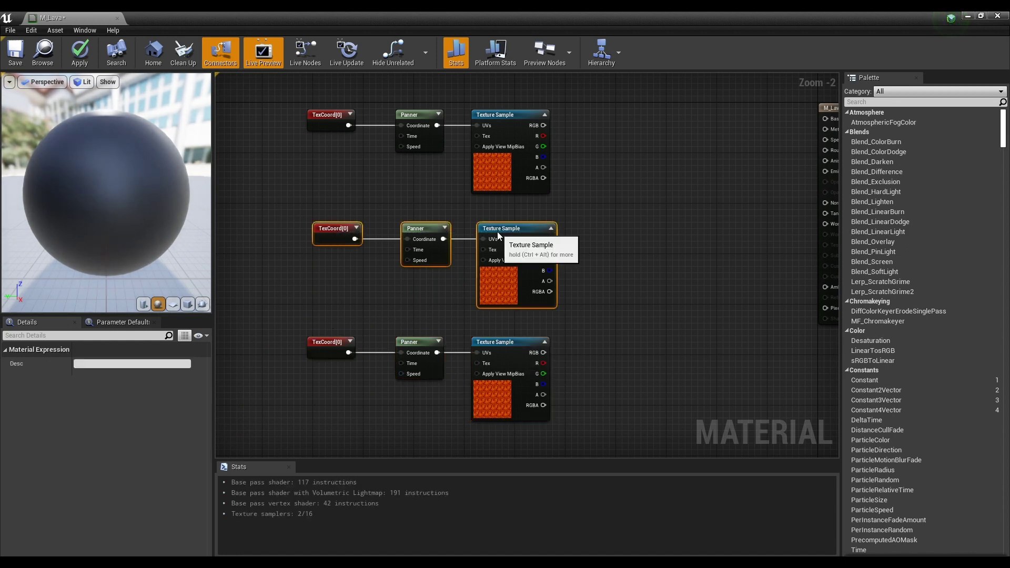
left_click_drag(498, 235, 492, 235)
Step: Switch the middle Texture Sample to the T_Rock_Basalt_N normal map
left_click(622, 218)
left_click(513, 230)
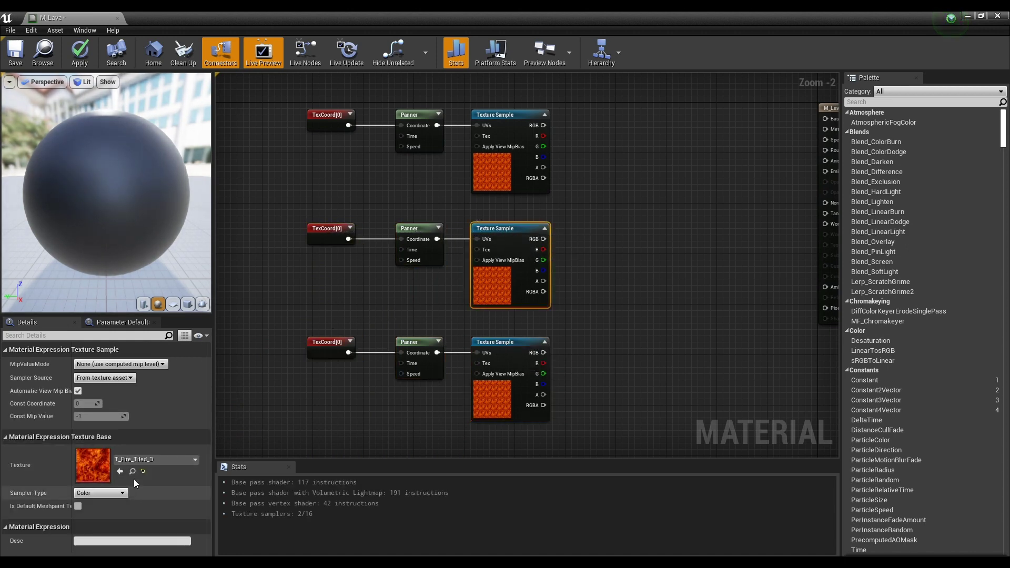
left_click(156, 461)
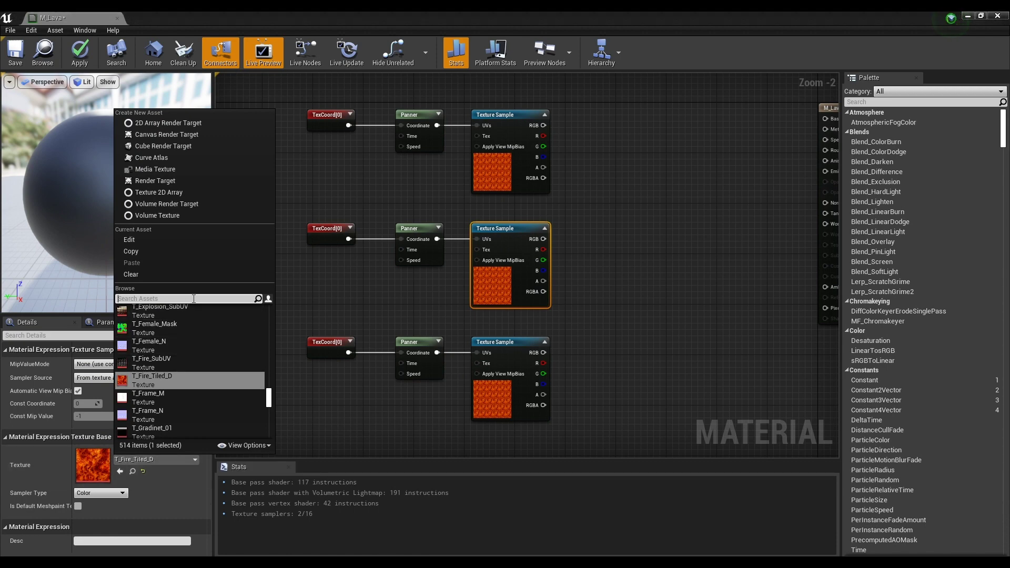
type("rock b")
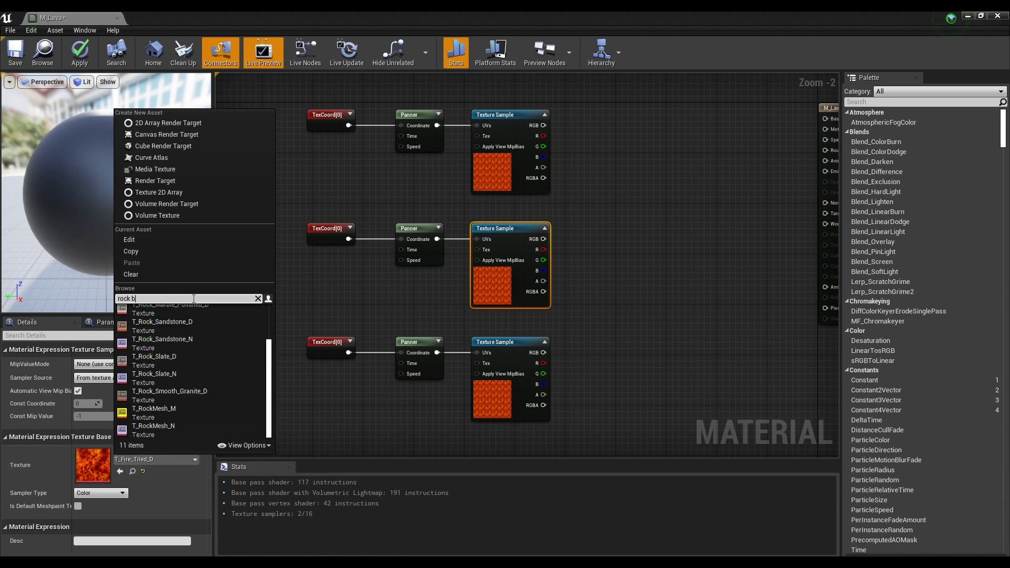
type("a")
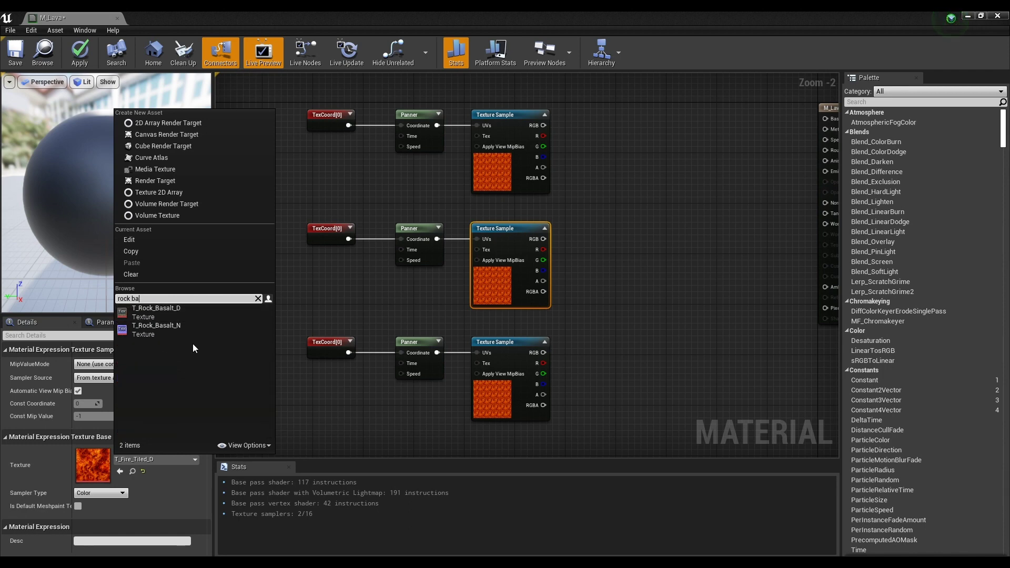
mouse_move(157, 329)
left_click(206, 332)
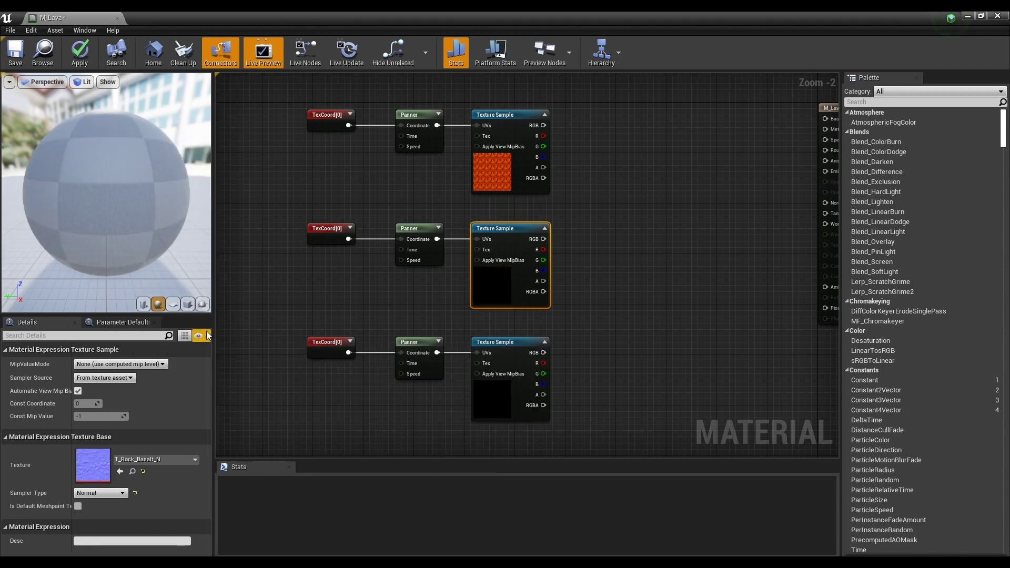
left_click(619, 338)
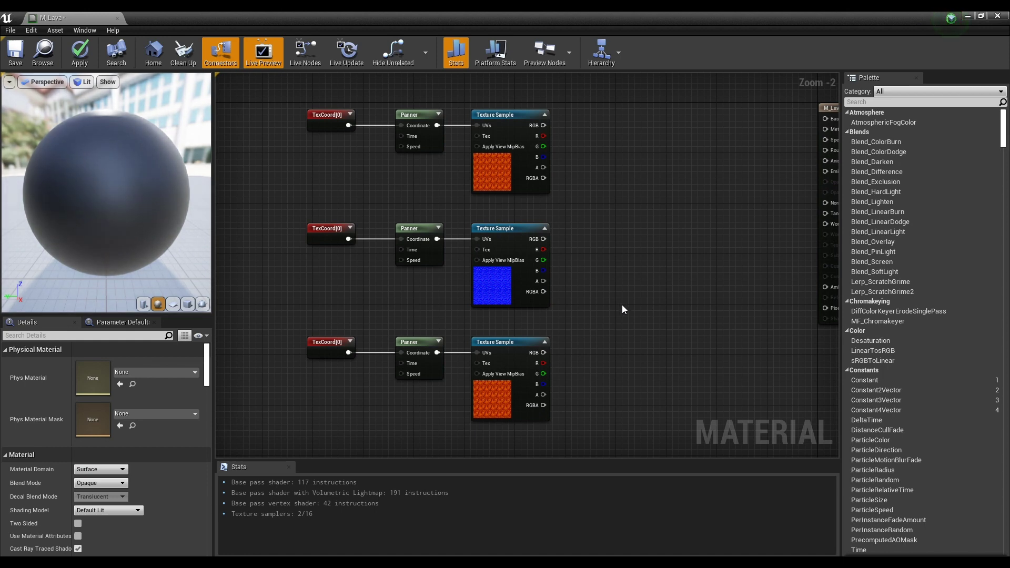
Step: Bring the M_Lava result node into view and place an Add node
right_click_drag(622, 306, 609, 308)
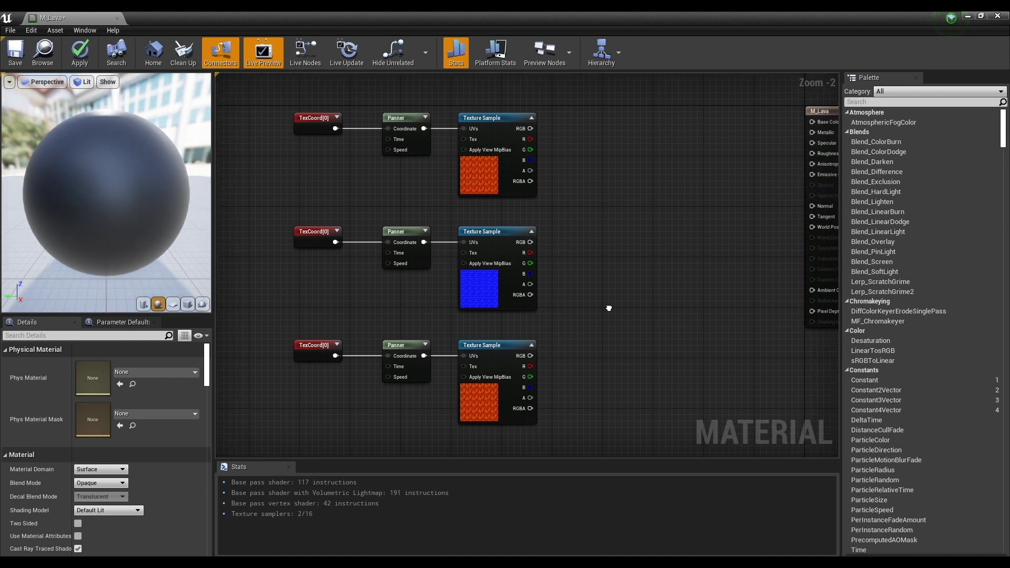
right_click_drag(600, 287, 564, 287)
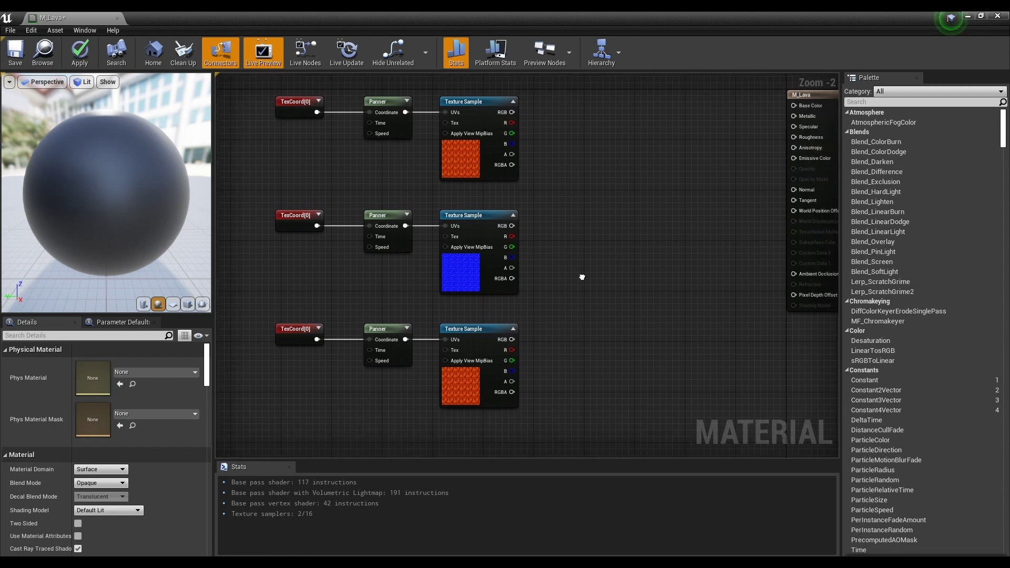
left_click(556, 302)
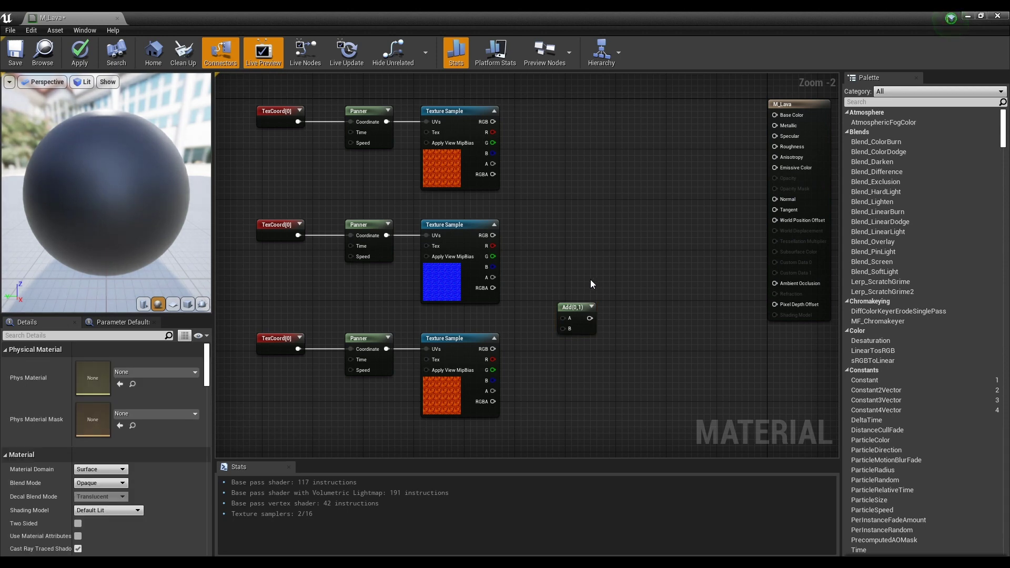
Step: Wire the basalt and lower fire texture red channels into Add A and B, previewing the result
left_click_drag(493, 245, 566, 321)
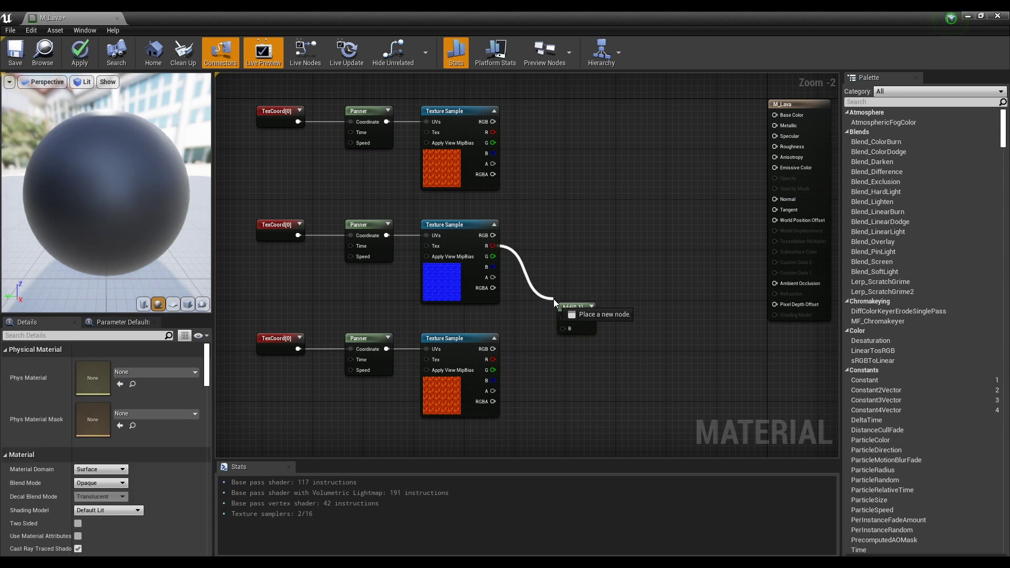
mouse_move(493, 359)
left_mouse_down()
mouse_move(564, 335)
mouse_move(557, 303)
left_mouse_up()
left_click(568, 351)
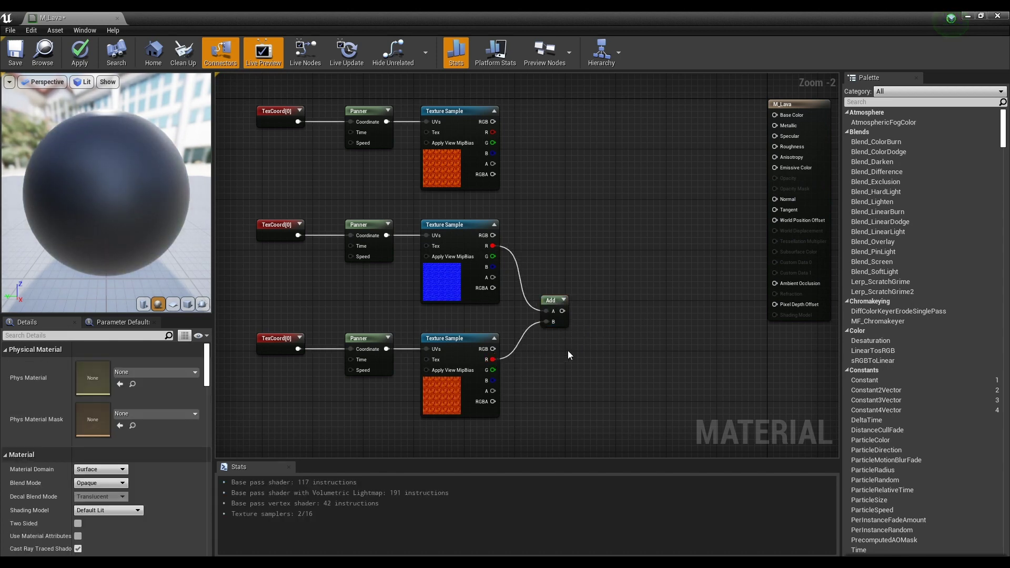
right_click(554, 301)
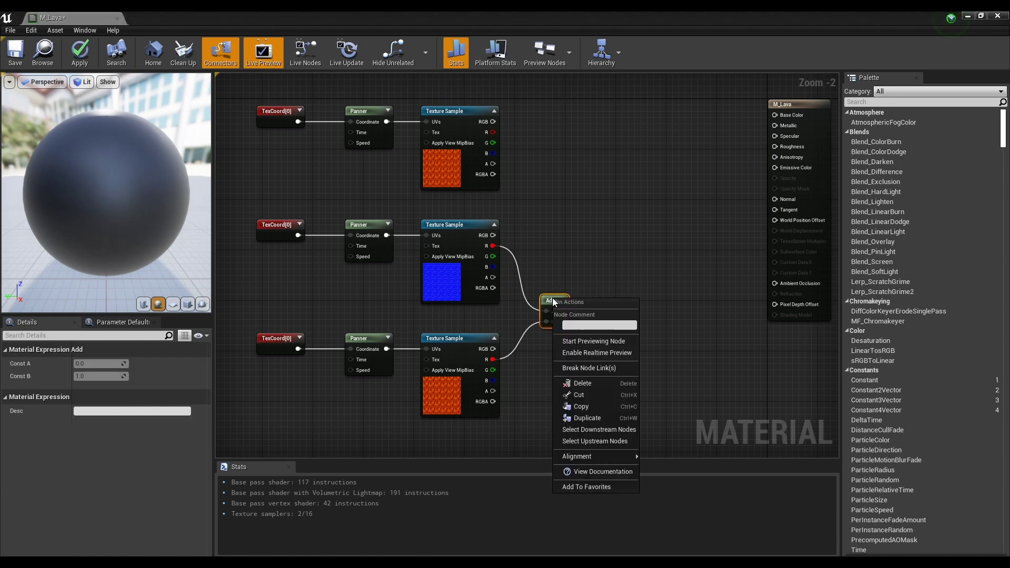
left_click(586, 340)
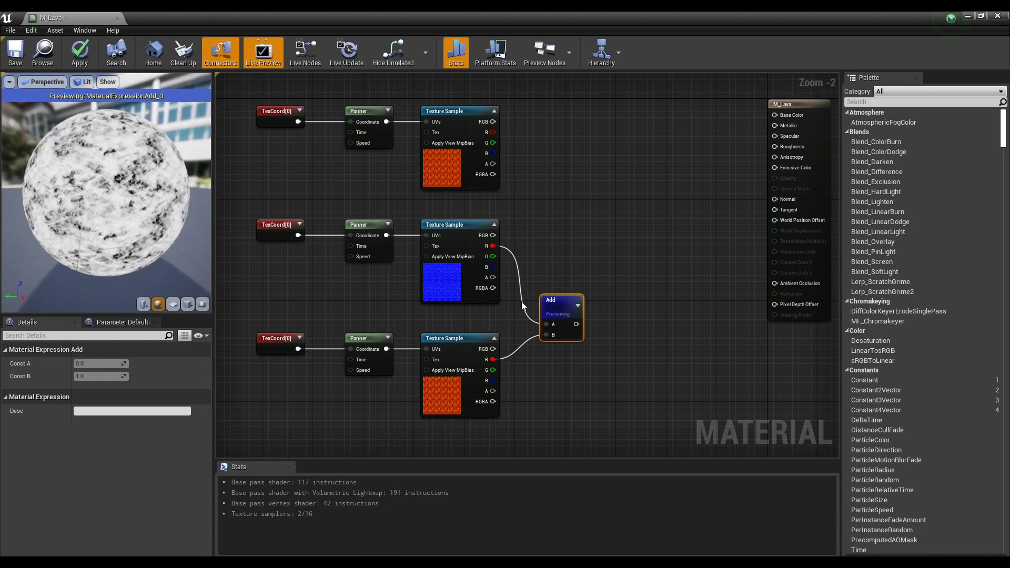
right_click(551, 302)
left_click(584, 345)
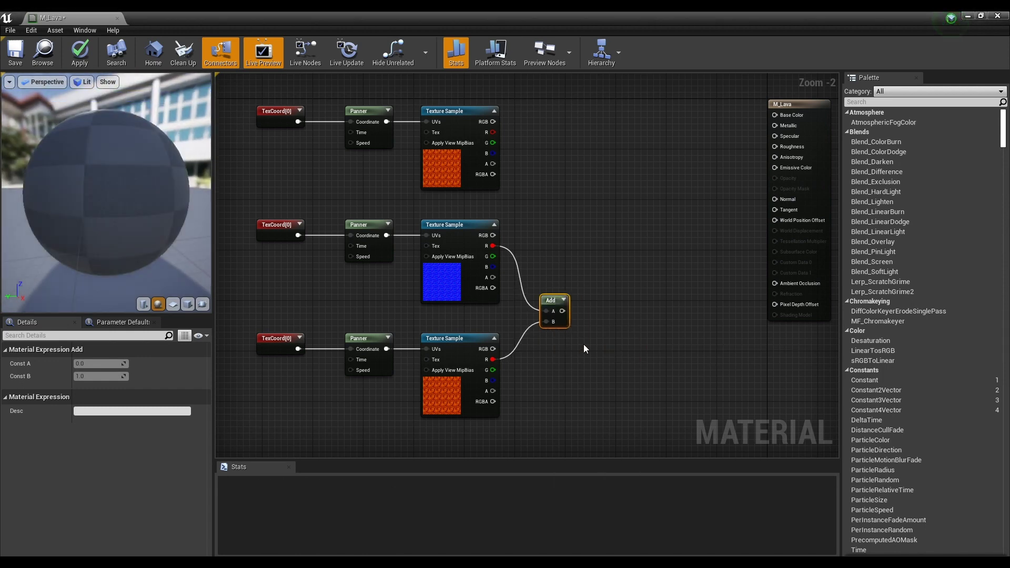
Step: Add a Power node with exponent 0.5 taking the Add output as Base
right_click(594, 284)
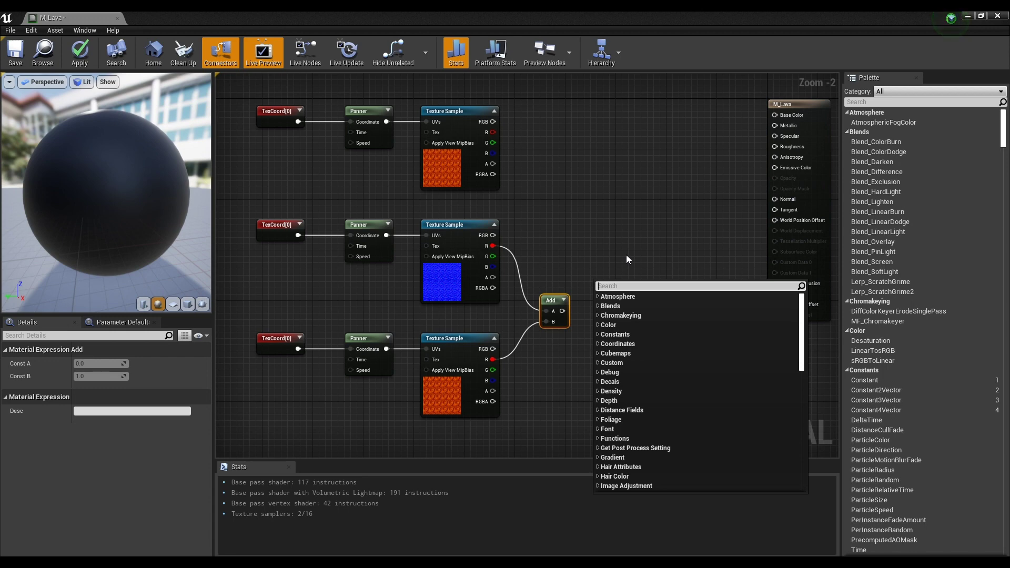
type("power")
key("Return")
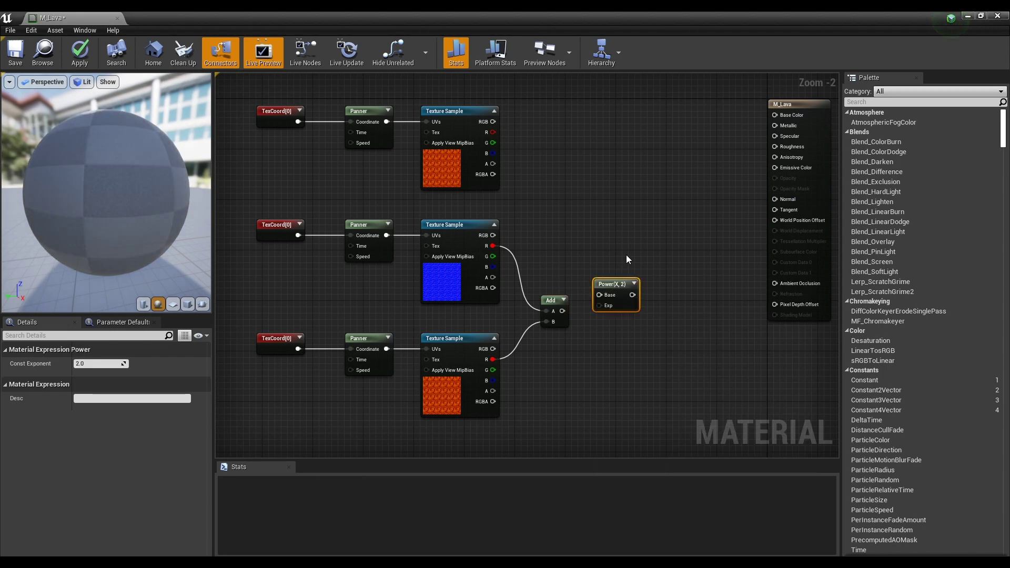
left_click(100, 364)
type("0.5")
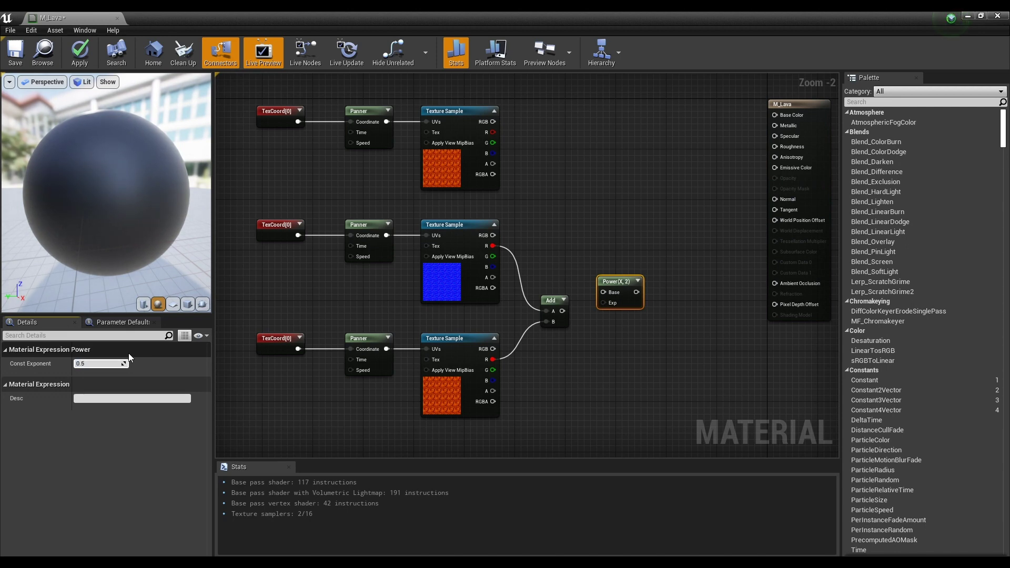
key("Return")
left_click(603, 323)
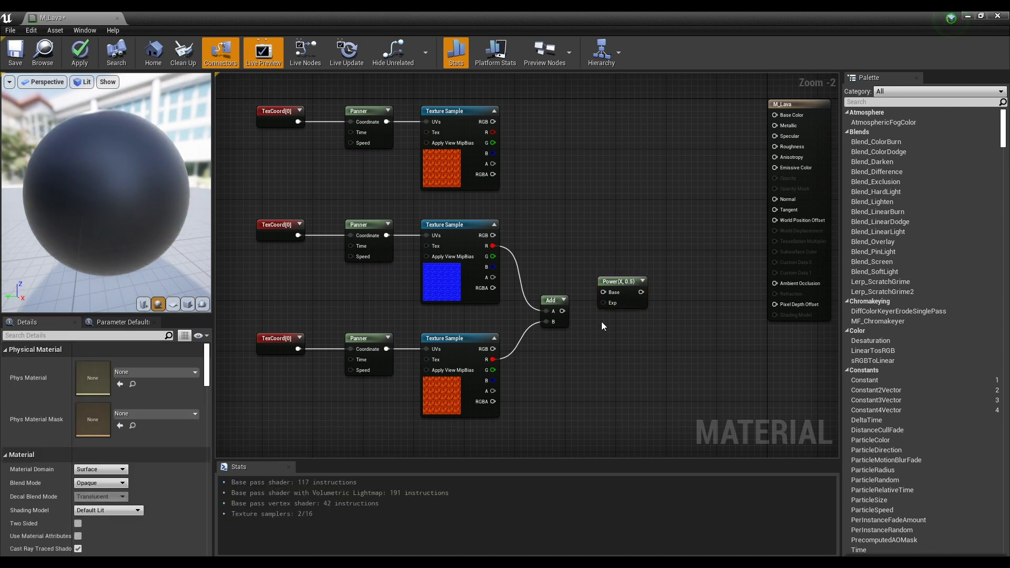
mouse_move(566, 309)
left_mouse_down()
mouse_move(608, 295)
mouse_move(609, 260)
left_mouse_up()
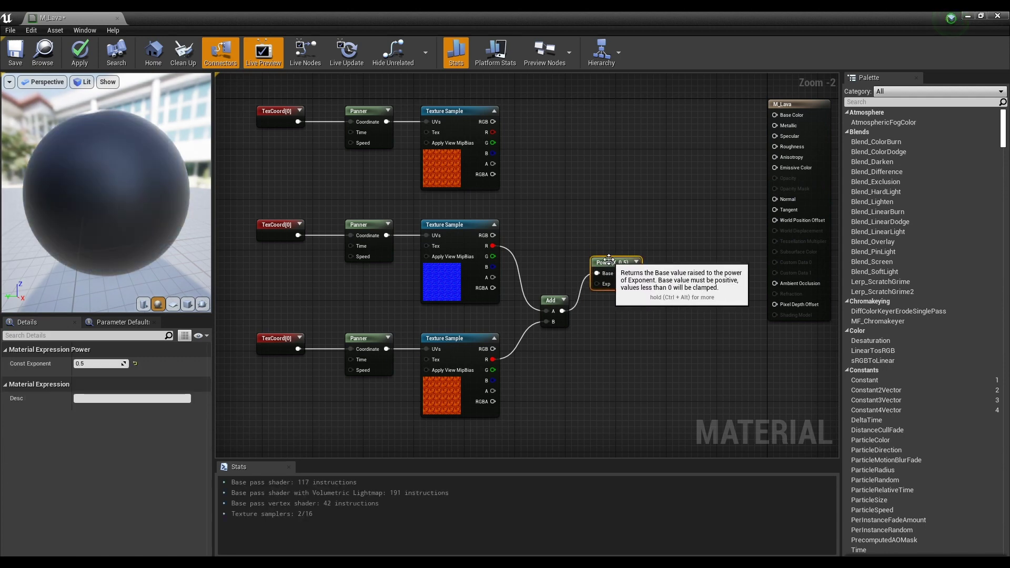
Step: Preview the Power result on the sphere, then move the M_Lava result node right
right_click(611, 262)
left_click(637, 300)
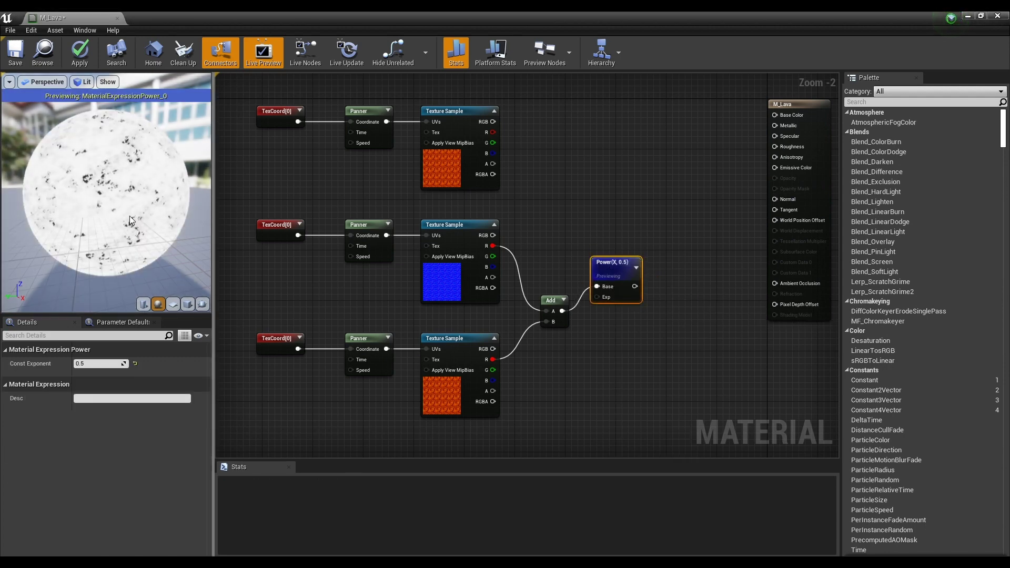
left_click_drag(129, 216, 174, 210)
right_click(612, 268)
left_click(643, 312)
right_click_drag(673, 317, 588, 321)
left_click_drag(731, 180, 784, 178)
Step: Add a Mask (R G) ComponentMask fed by the basalt texture's RGB output
left_click(529, 223)
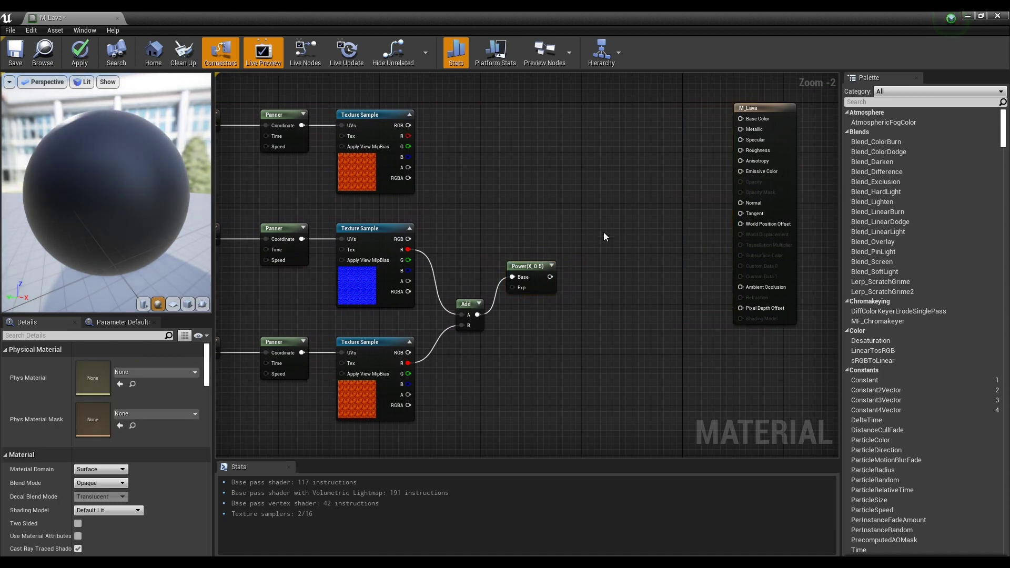
right_click(575, 230)
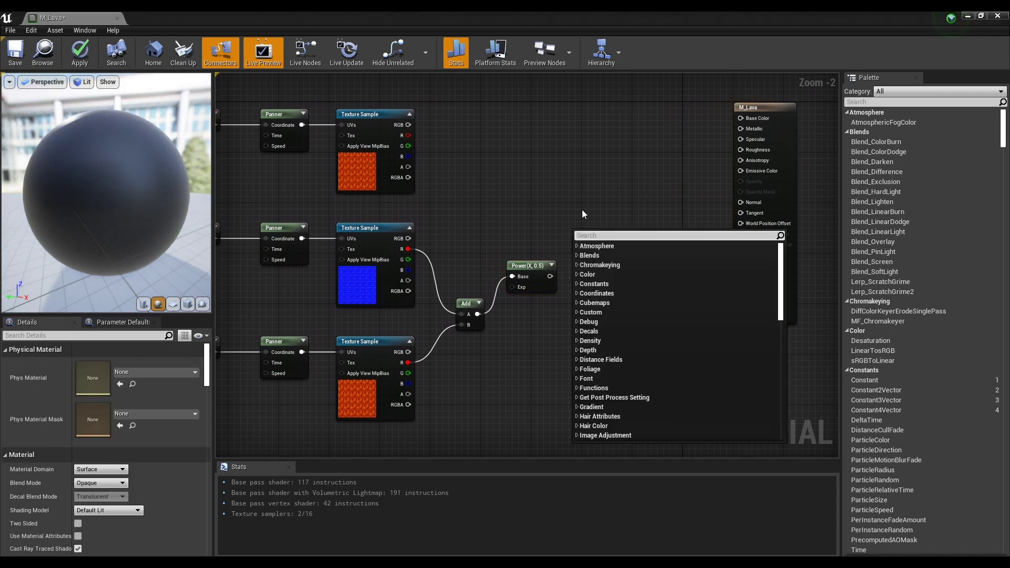
type("comp")
key("Return")
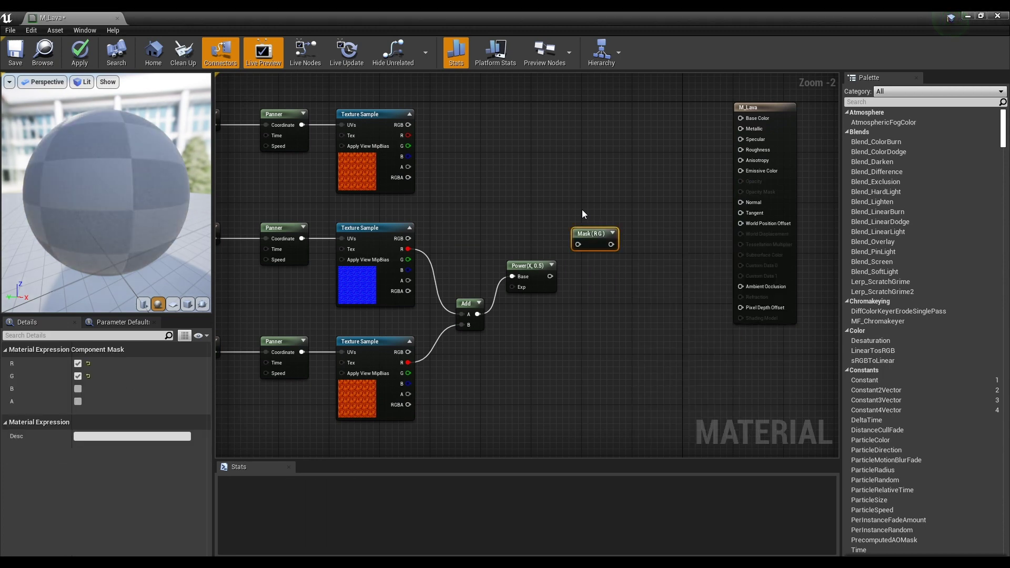
left_click_drag(594, 238, 593, 227)
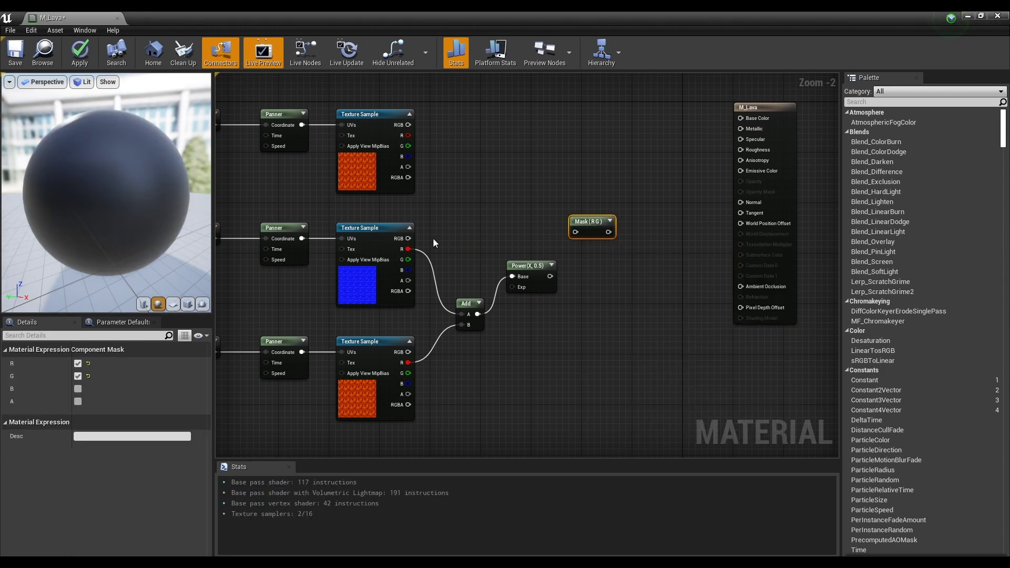
left_click_drag(408, 238, 602, 232)
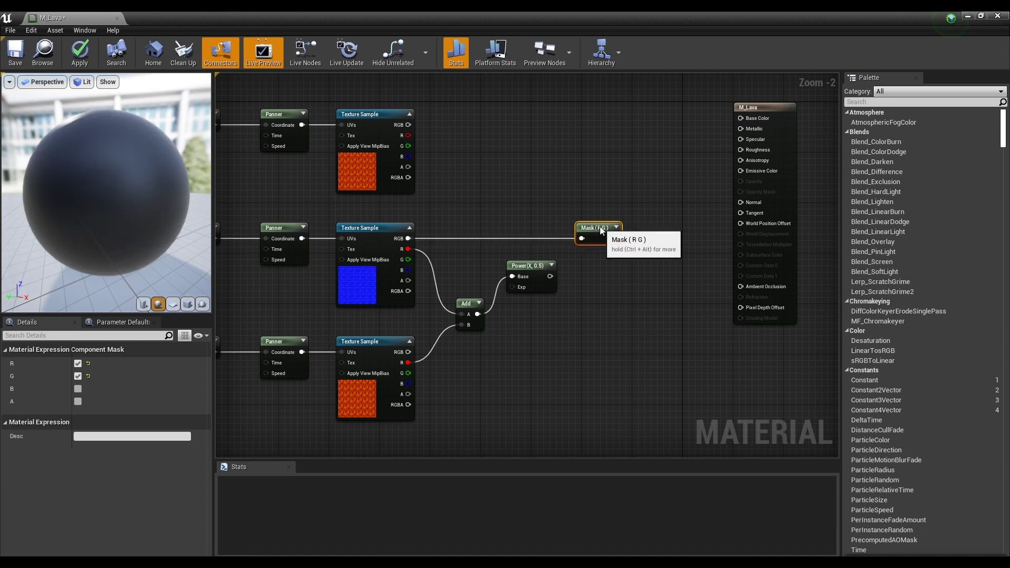
right_click_drag(640, 271, 598, 267)
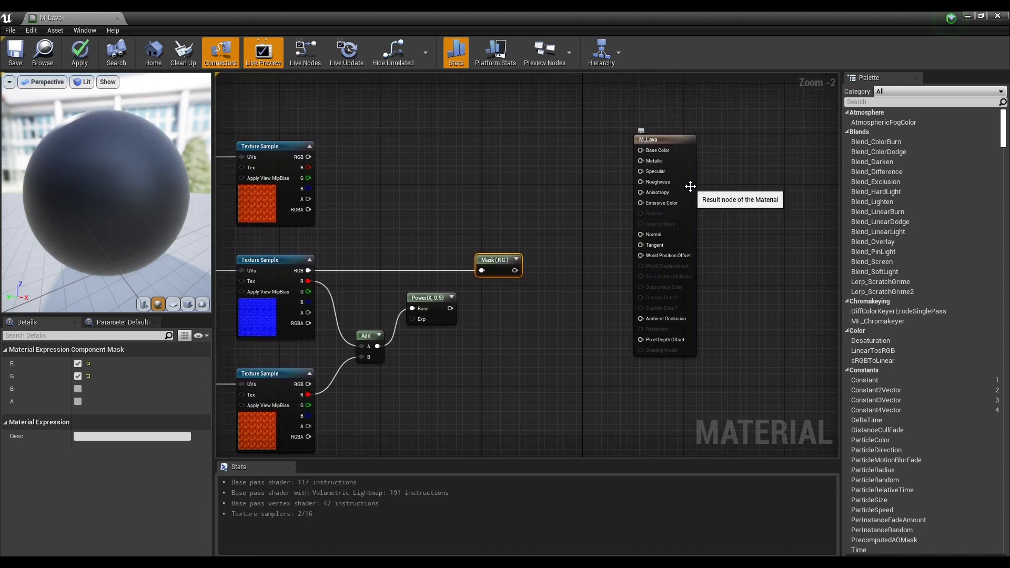
left_click_drag(690, 187, 733, 192)
left_click_drag(494, 263, 466, 261)
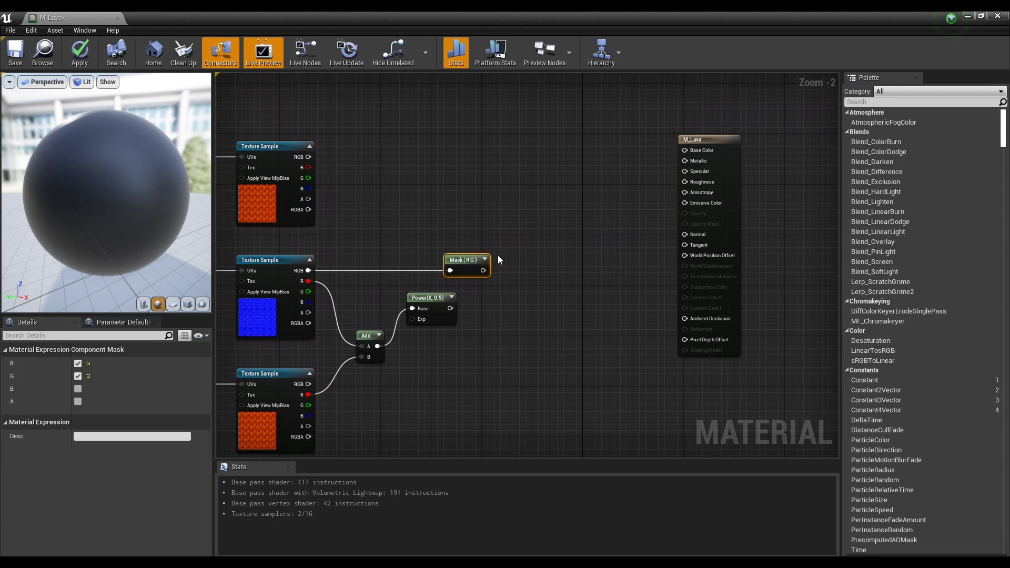
left_click(530, 266)
Step: Place a Multiply node and a scalar parameter 'Normal Scale' with default value 10
left_click(532, 264)
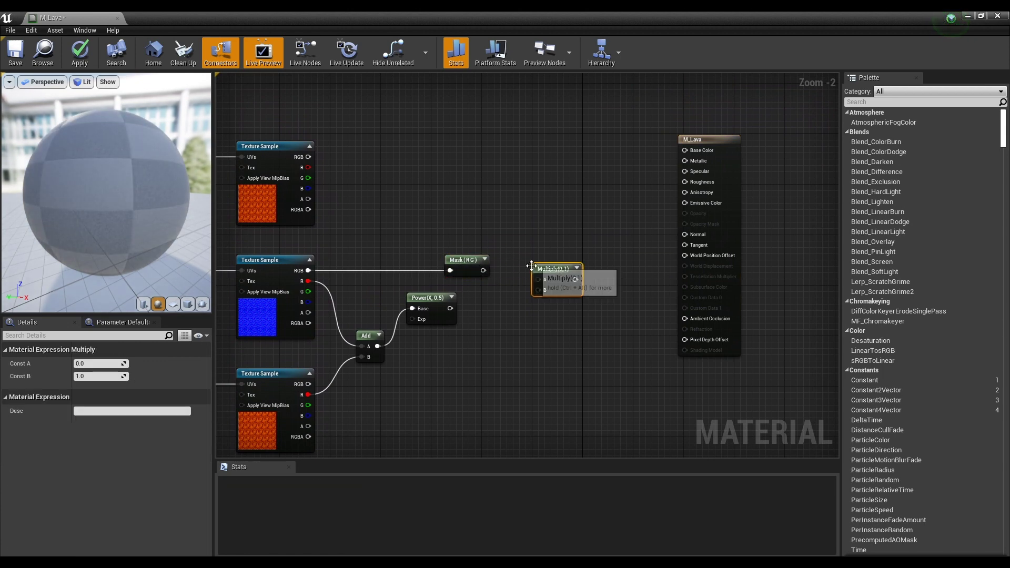
left_click(504, 298)
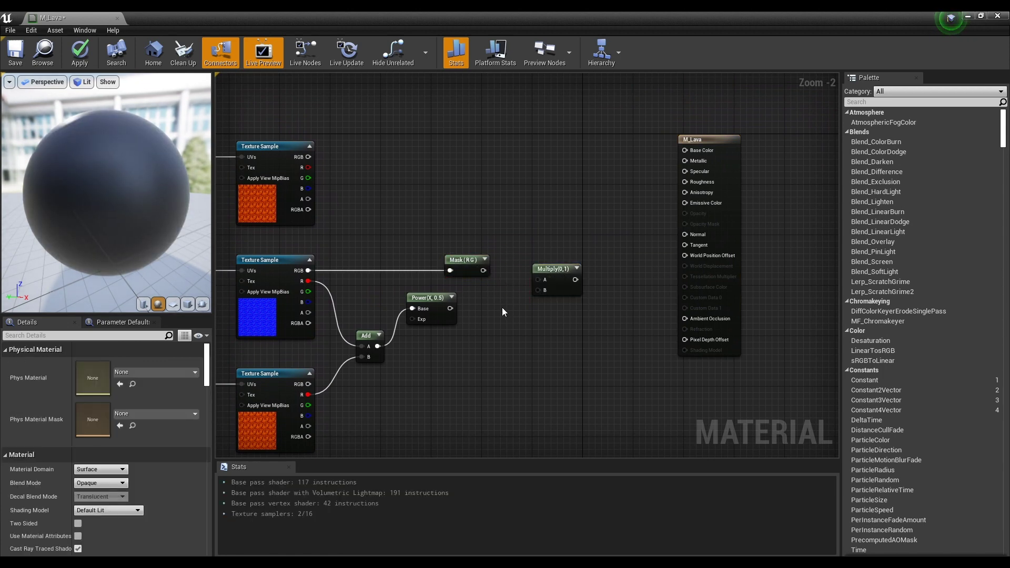
left_click(479, 327)
type("sssss")
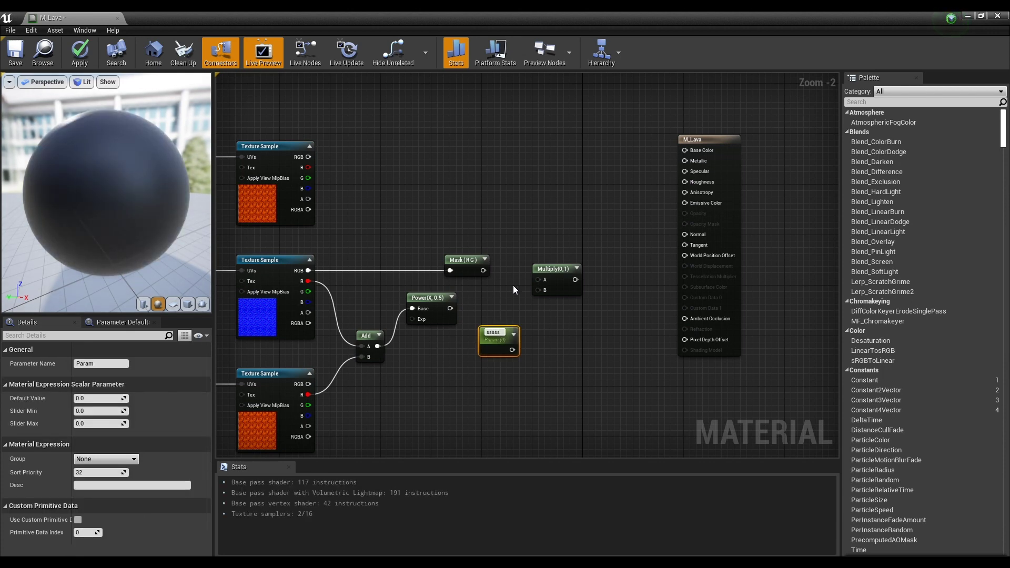
key("BackSpace")
key("BackSpace")
key("BackSpace")
type("No")
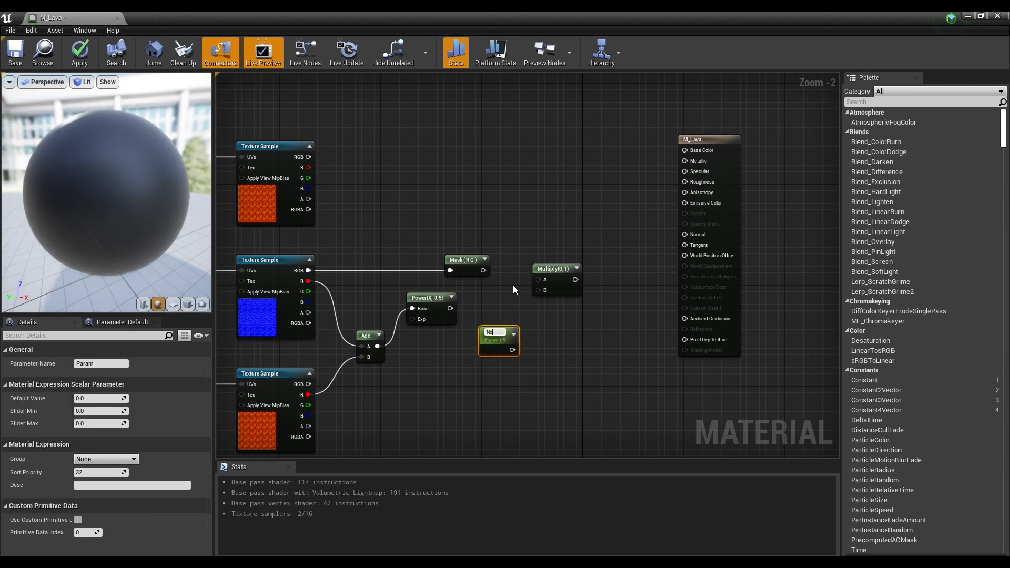
type("rmal")
type(" Scale")
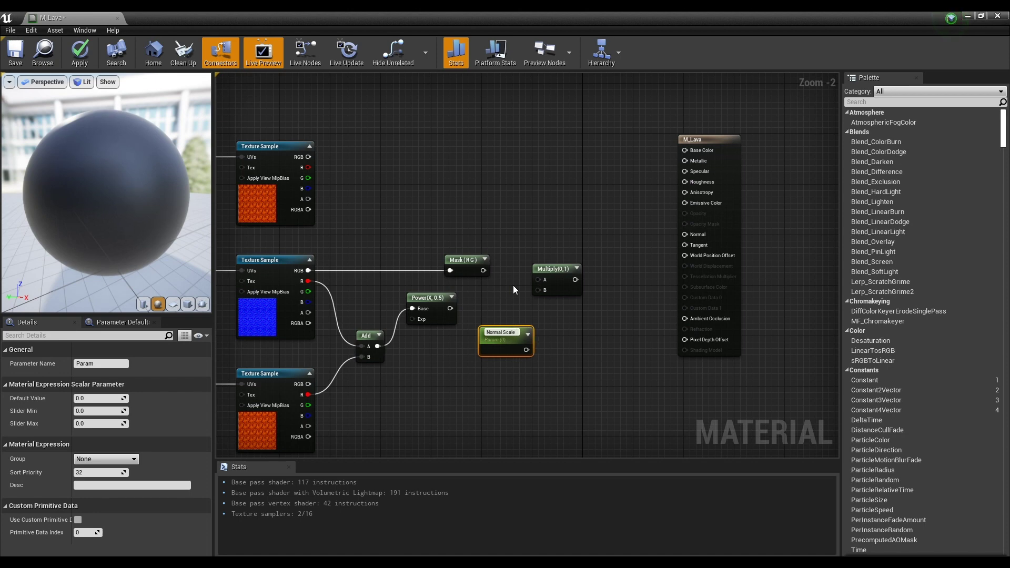
key("Return")
left_click(98, 399)
type("10")
key("Return")
key("Return")
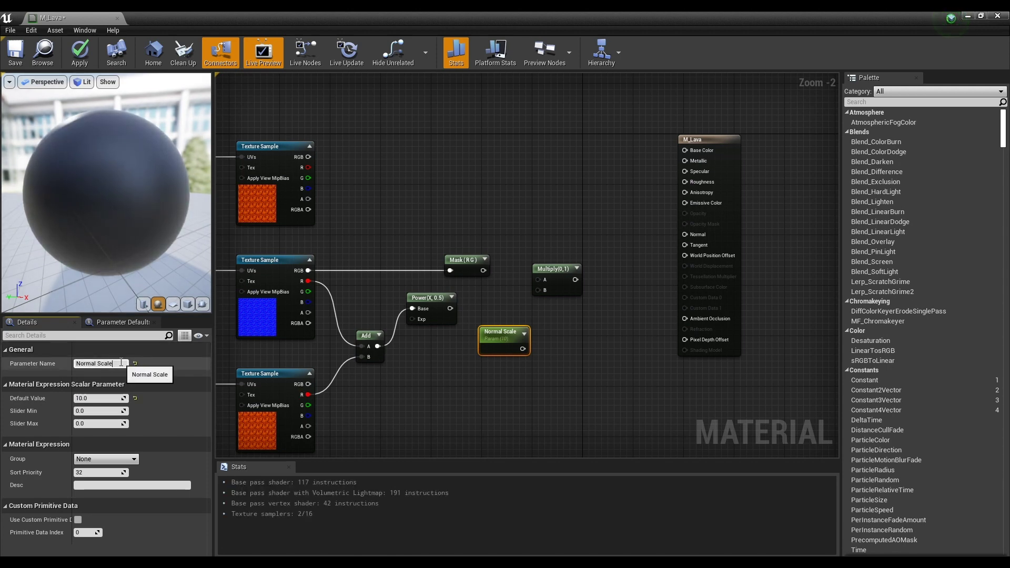
Step: Rename the scalar parameter from Normal Scale to Normal Intense
double_click(105, 363)
type("Intense")
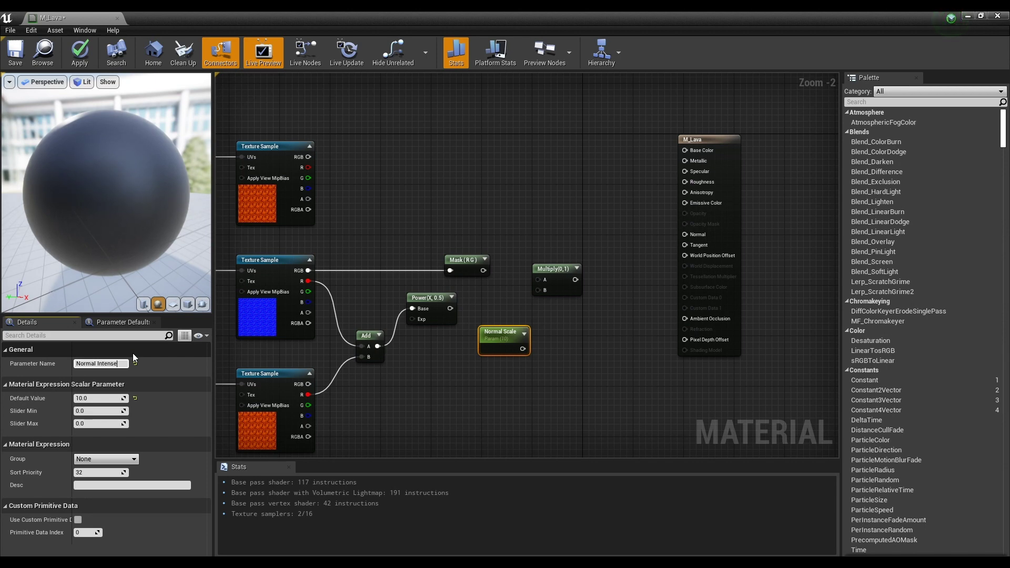
key("Return")
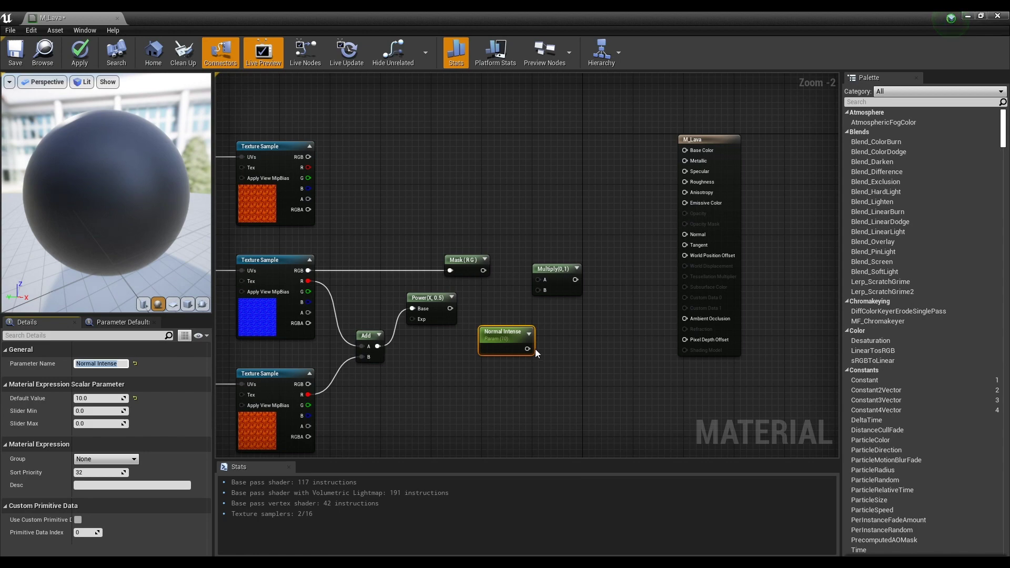
scroll(533, 347, "up", 2)
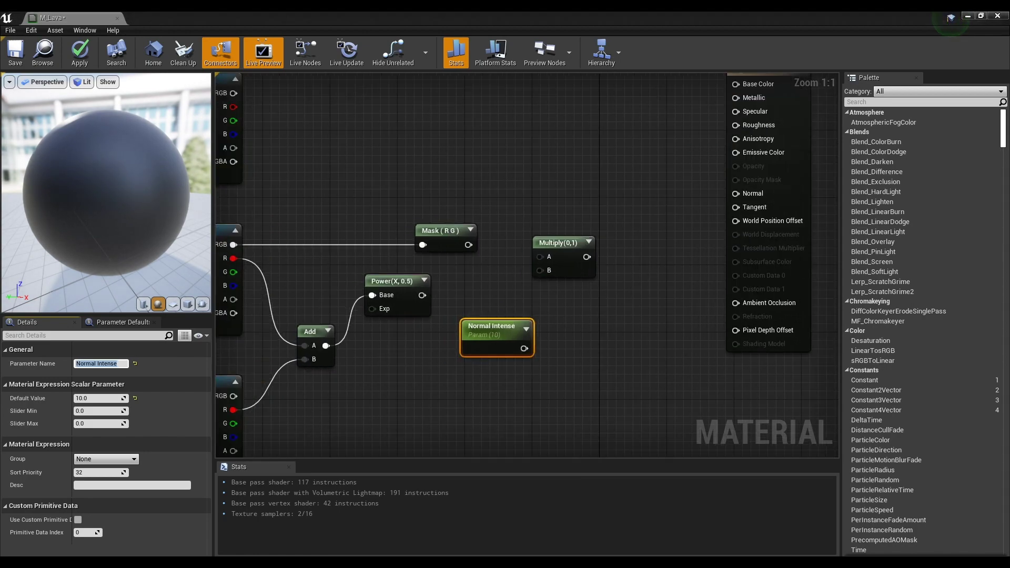
left_click(521, 298)
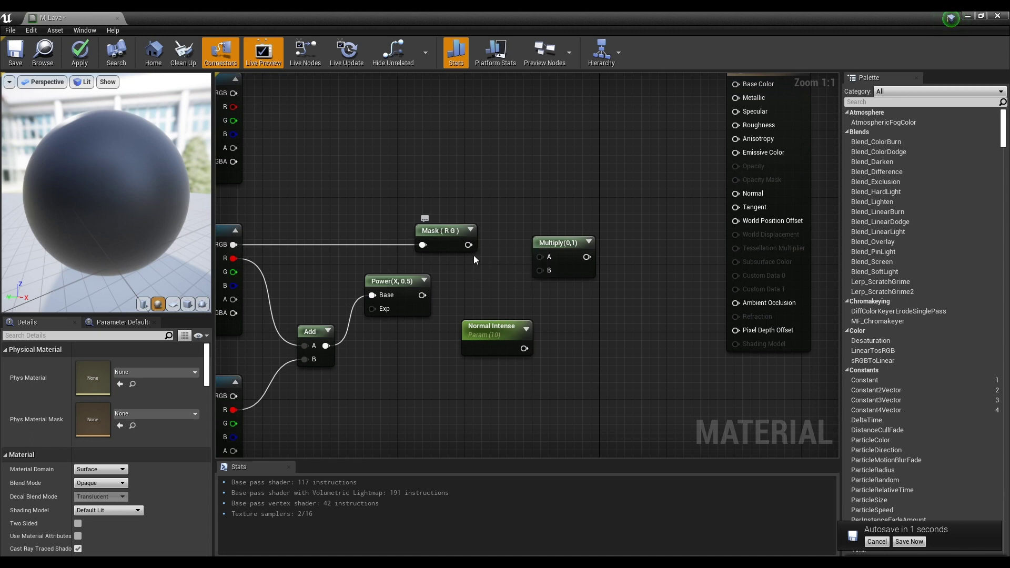
Step: Multiply Mask (R G) by Normal Intense and connect the product to M_Lava's Normal pin
left_click_drag(524, 348, 543, 270)
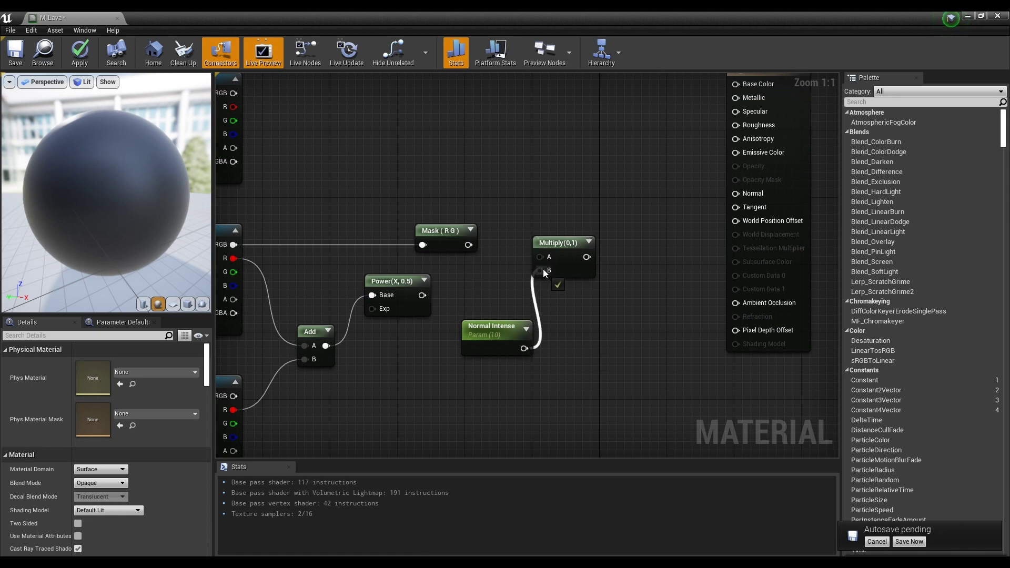
left_click_drag(468, 245, 548, 257)
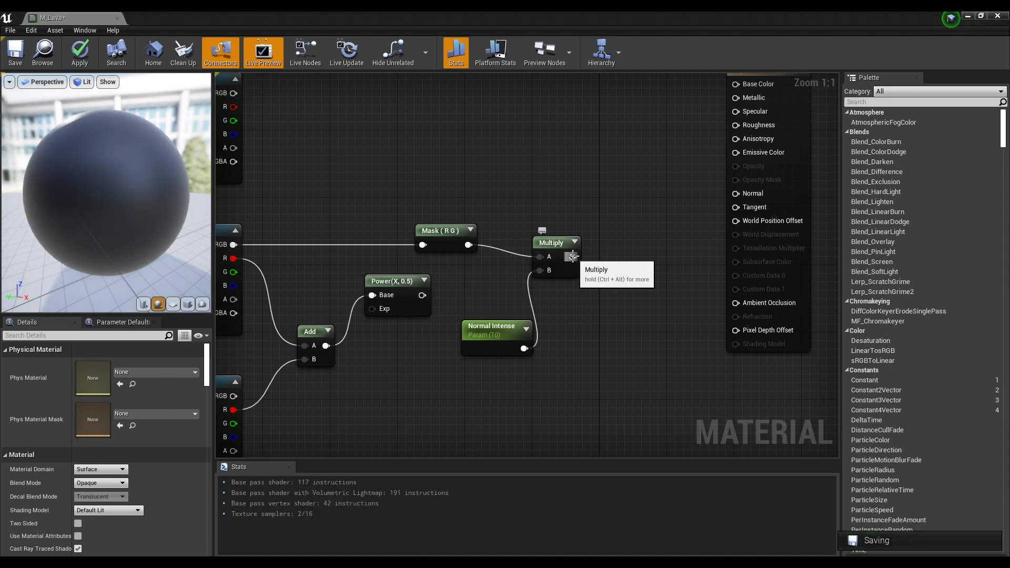
left_click_drag(573, 257, 735, 193)
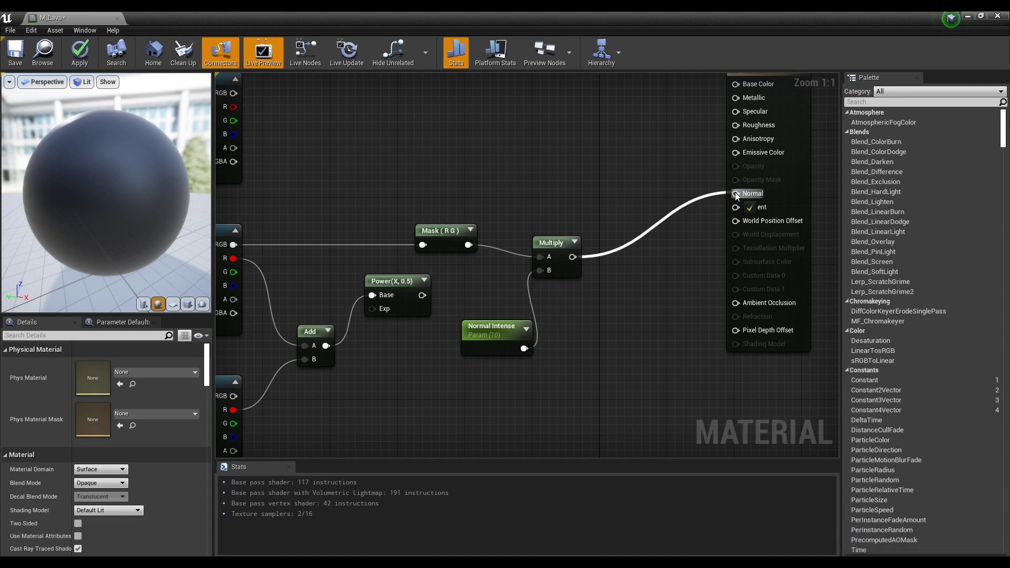
left_click_drag(735, 191, 735, 194)
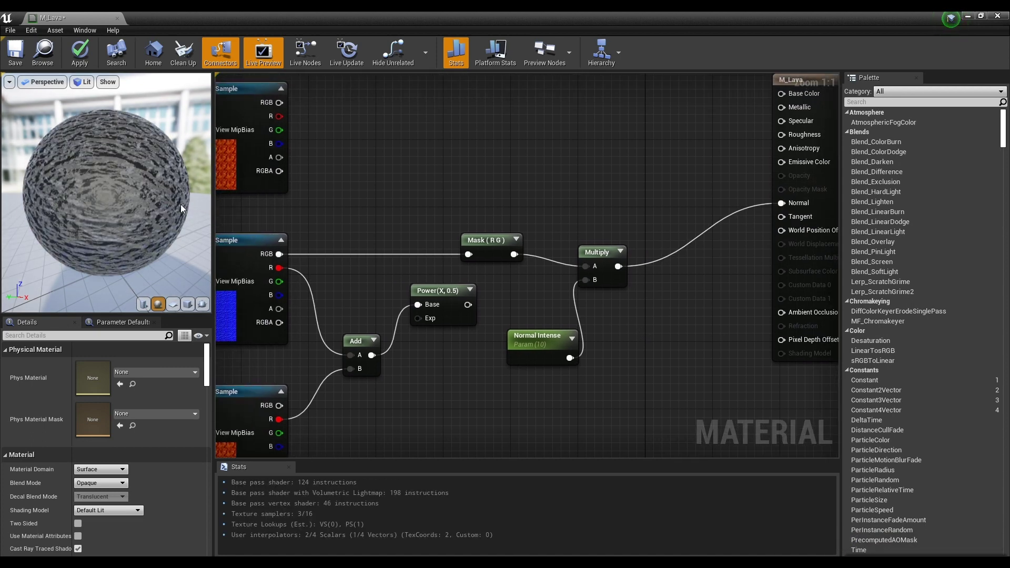
left_click_drag(181, 205, 152, 199)
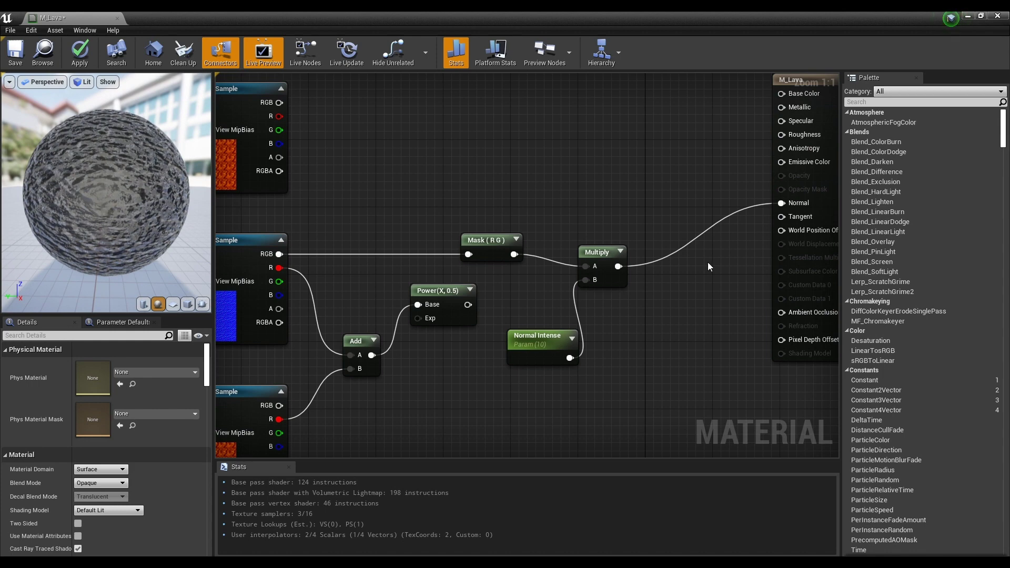
left_click_drag(606, 254, 621, 244)
right_click_drag(632, 226, 694, 255)
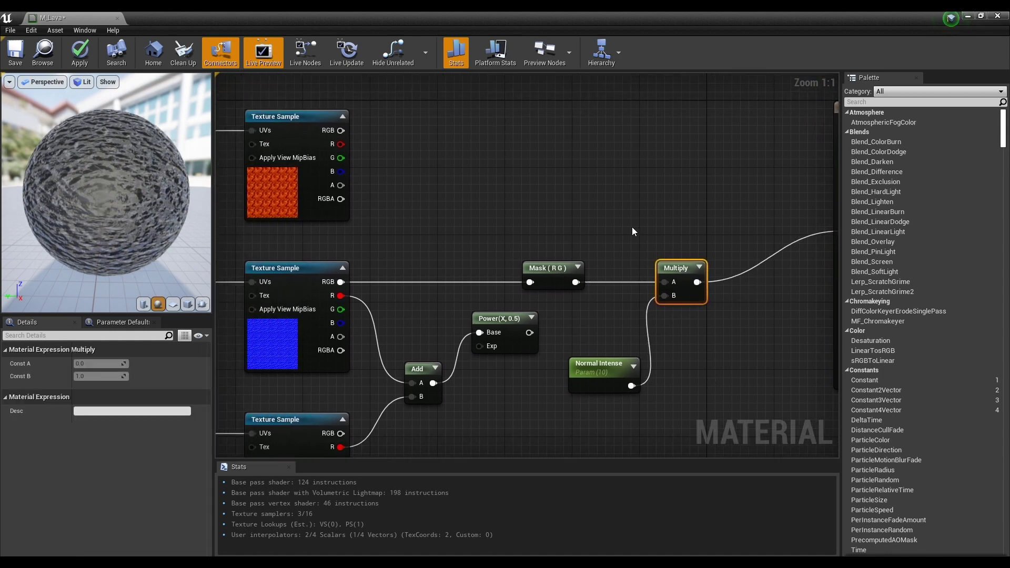
left_click(633, 232)
Step: Multiply the fire texture RGB by the Power result and plug it into Emissive Color
scroll(623, 235, "down", 1)
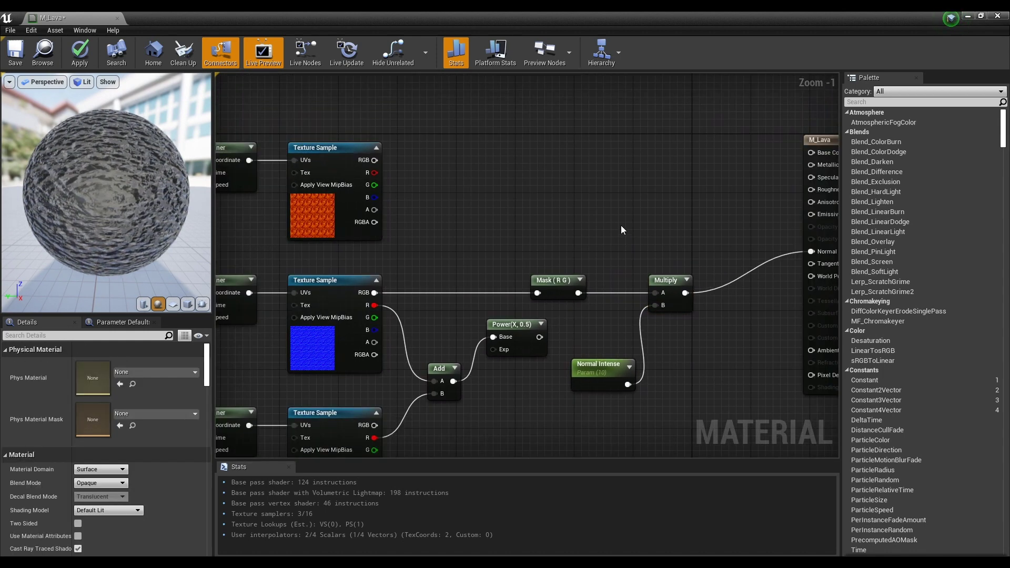
left_click(614, 153)
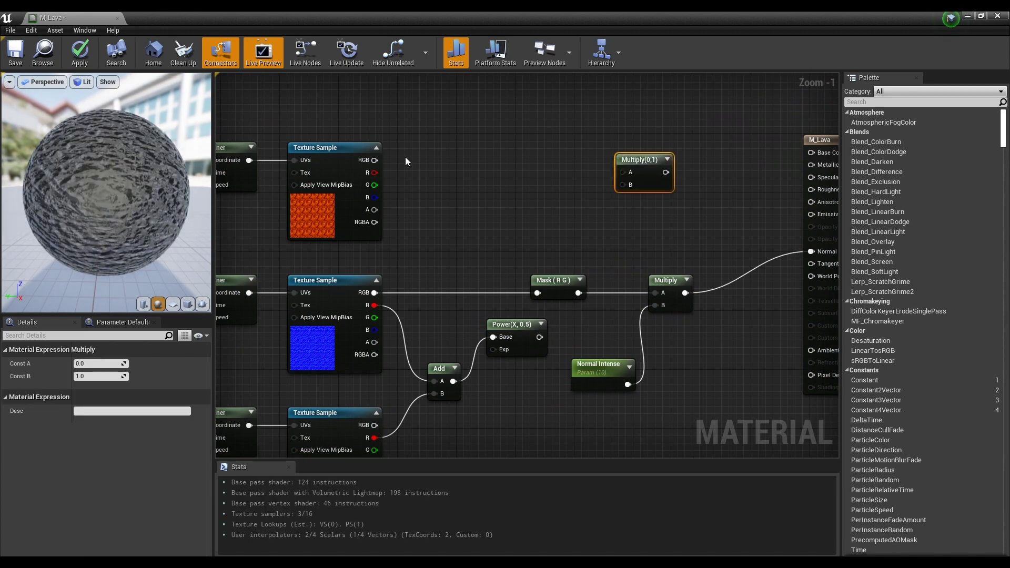
left_click_drag(374, 160, 628, 171)
left_click_drag(629, 171, 639, 159)
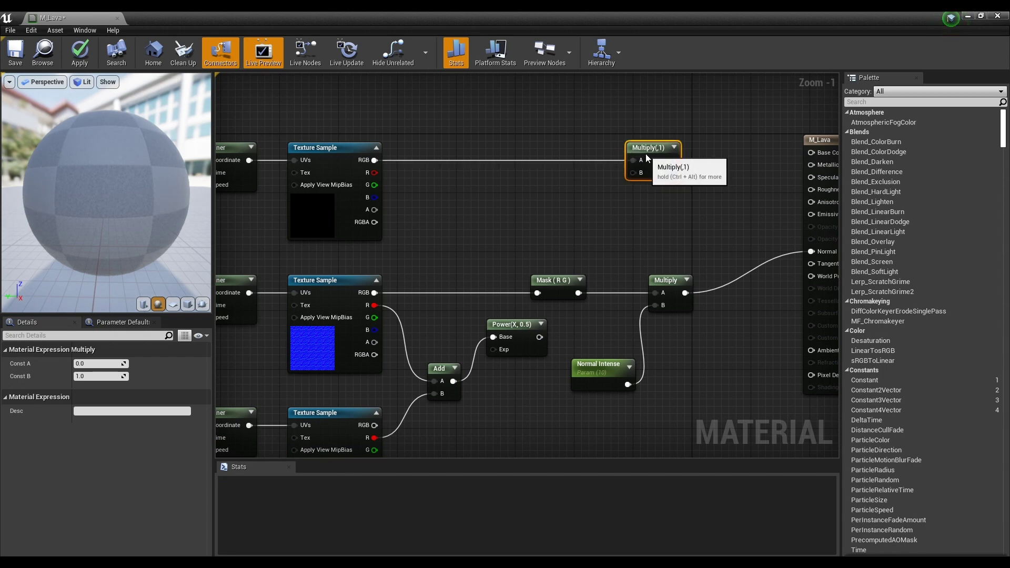
mouse_move(539, 337)
left_mouse_down()
mouse_move(649, 206)
mouse_move(636, 176)
left_mouse_up()
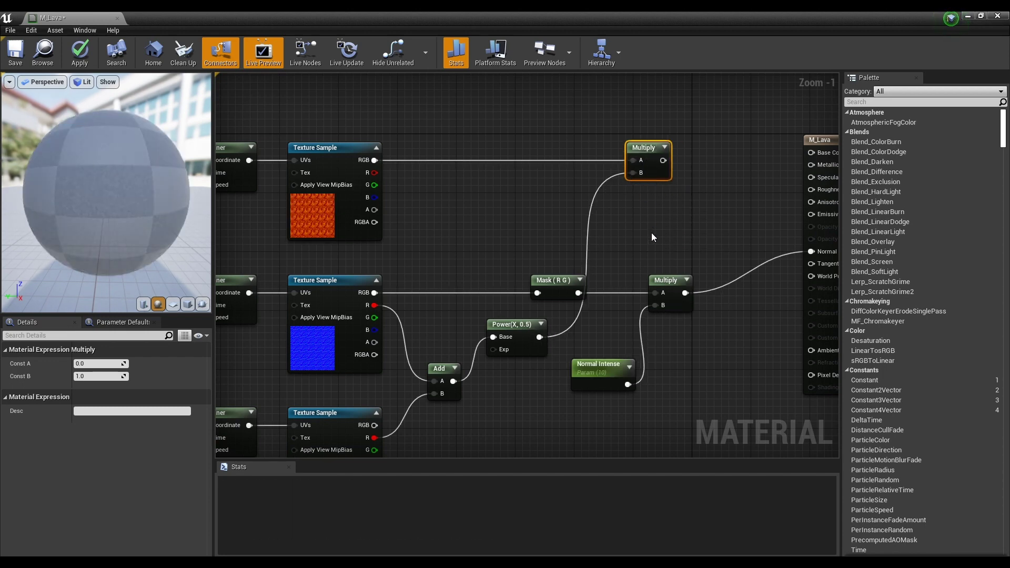
right_click_drag(652, 233, 597, 258)
left_click_drag(609, 185, 760, 238)
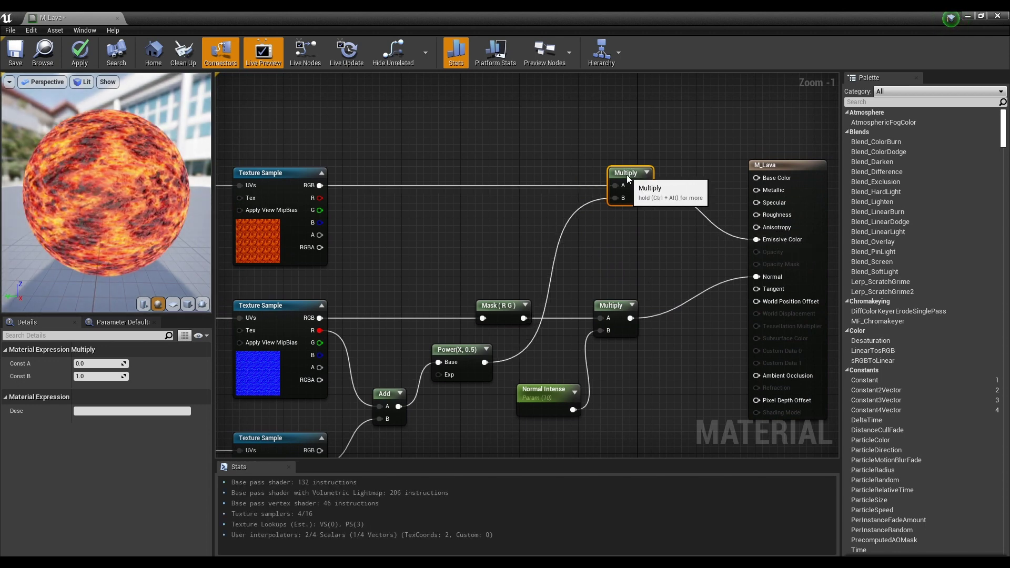
right_click_drag(353, 286, 467, 279)
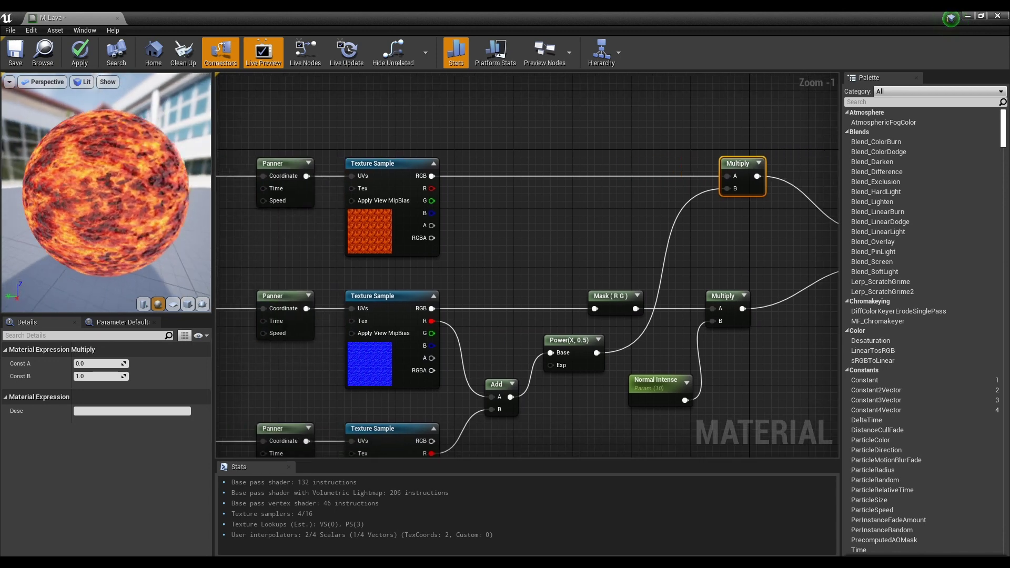
left_click_drag(146, 217, 146, 218)
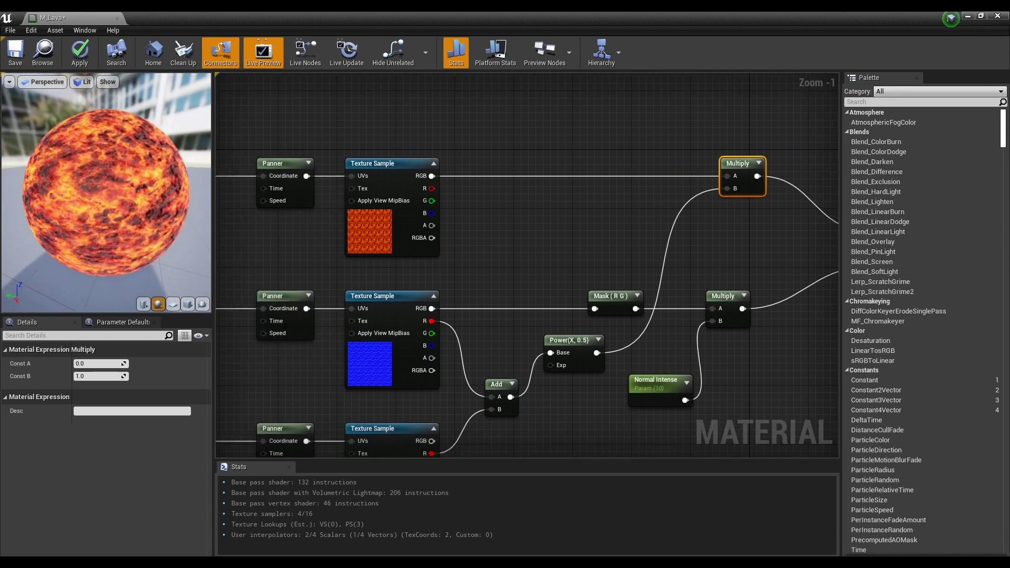
Step: Add a second Multiply node above the lava texture and position it
left_click(623, 217)
right_click_drag(623, 217, 595, 253)
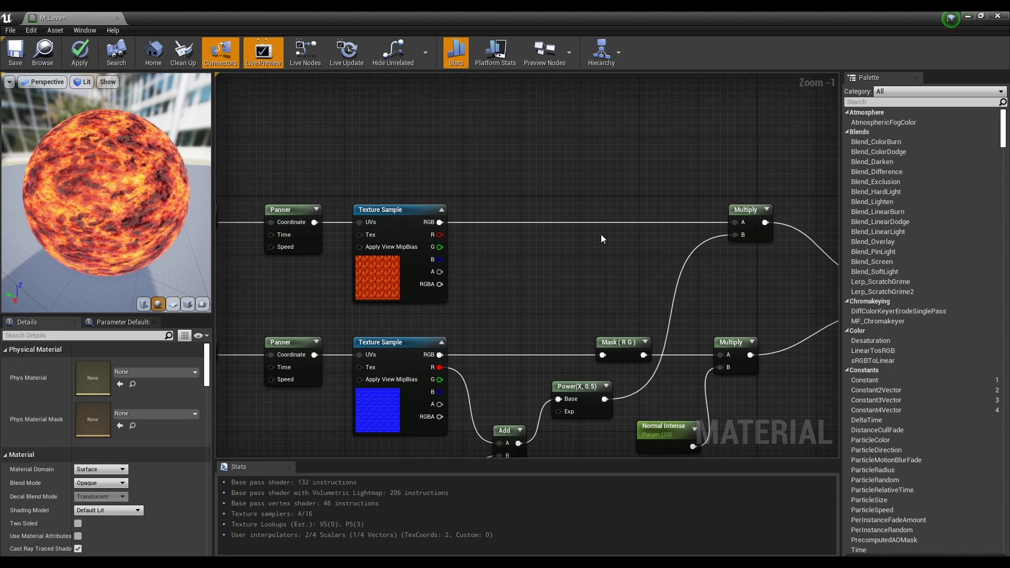
left_click(608, 174)
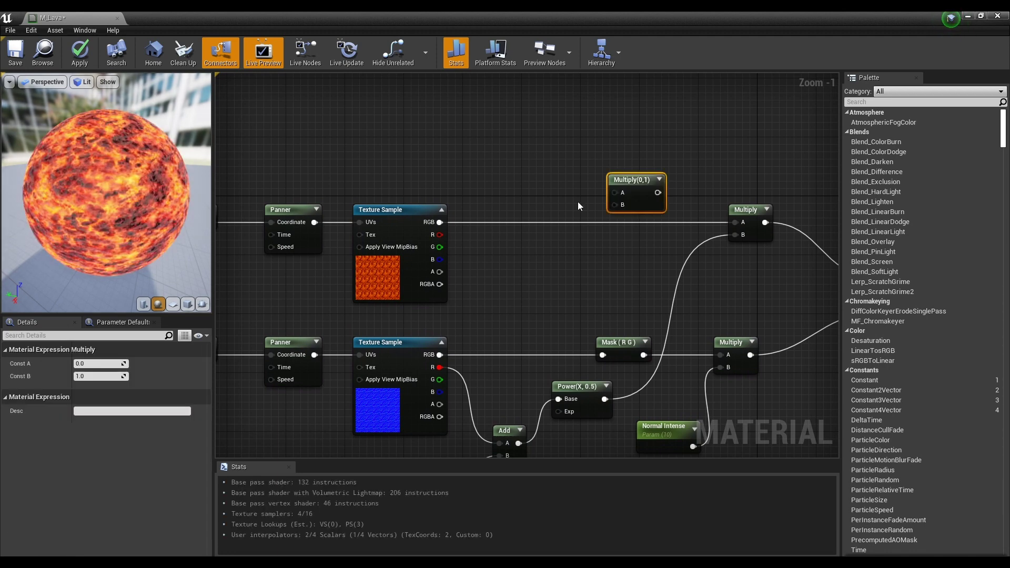
right_click_drag(578, 187, 583, 223)
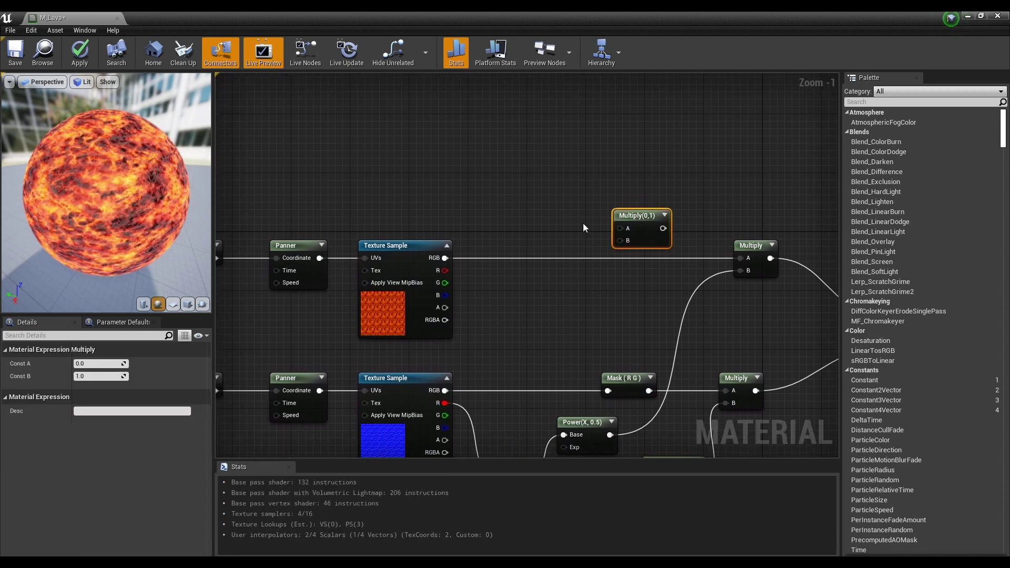
key("ctrl+v")
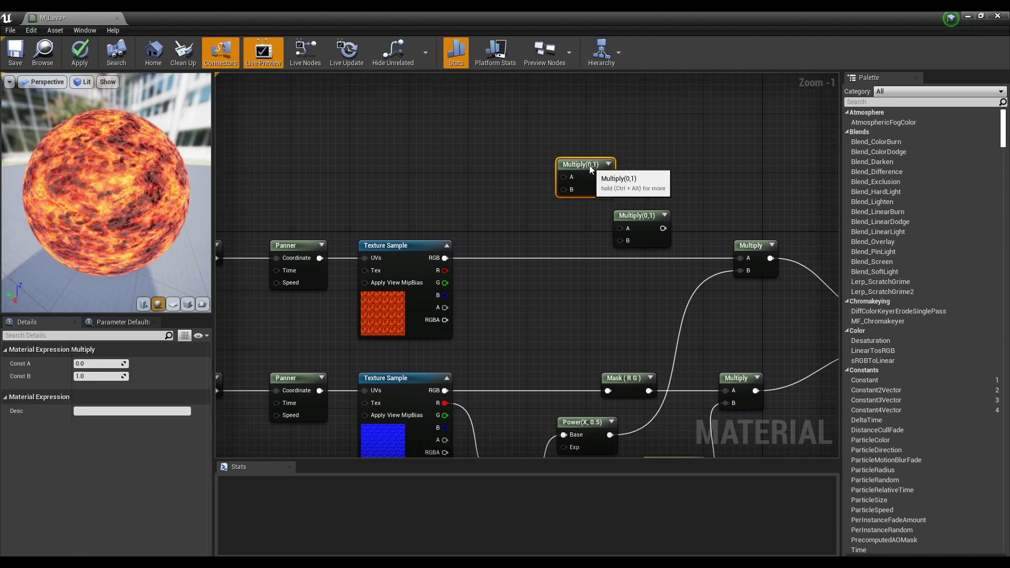
left_click(670, 170)
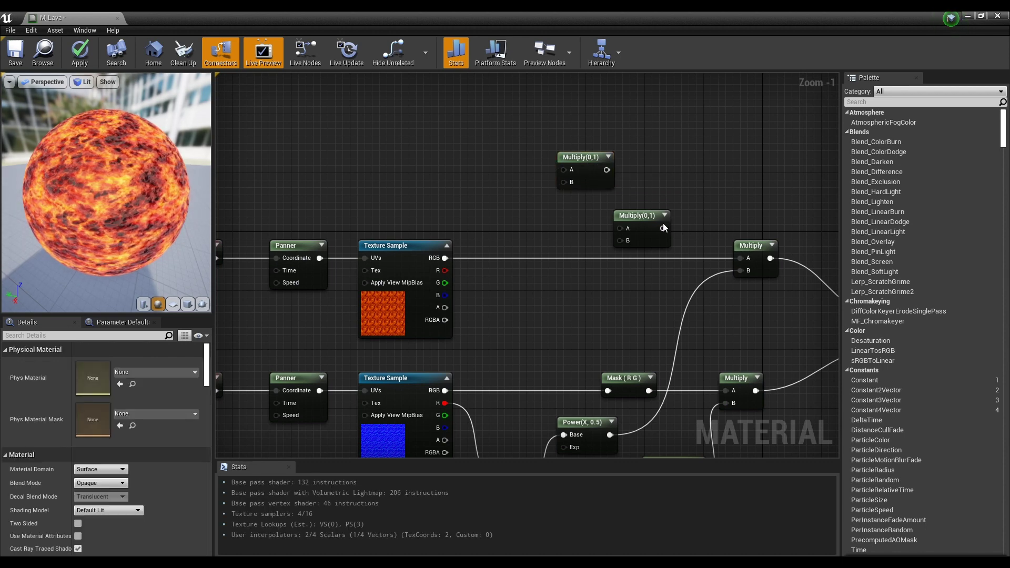
mouse_move(643, 219)
left_mouse_down()
mouse_move(653, 212)
mouse_move(741, 258)
left_mouse_up()
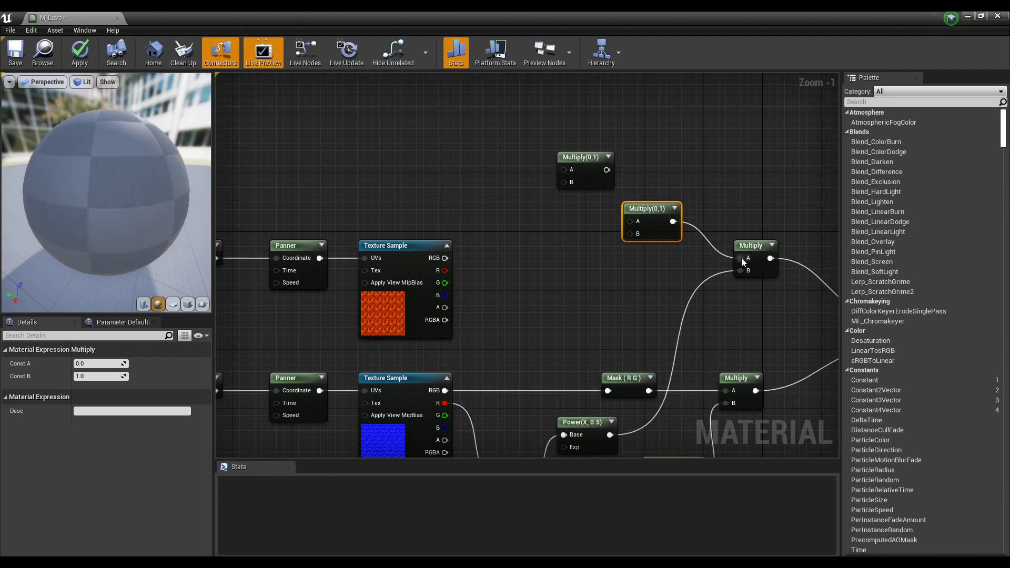
Step: Wire the lava texture colour into Multiply A and the upper Multiply into its B input
left_click_drag(445, 258, 630, 228)
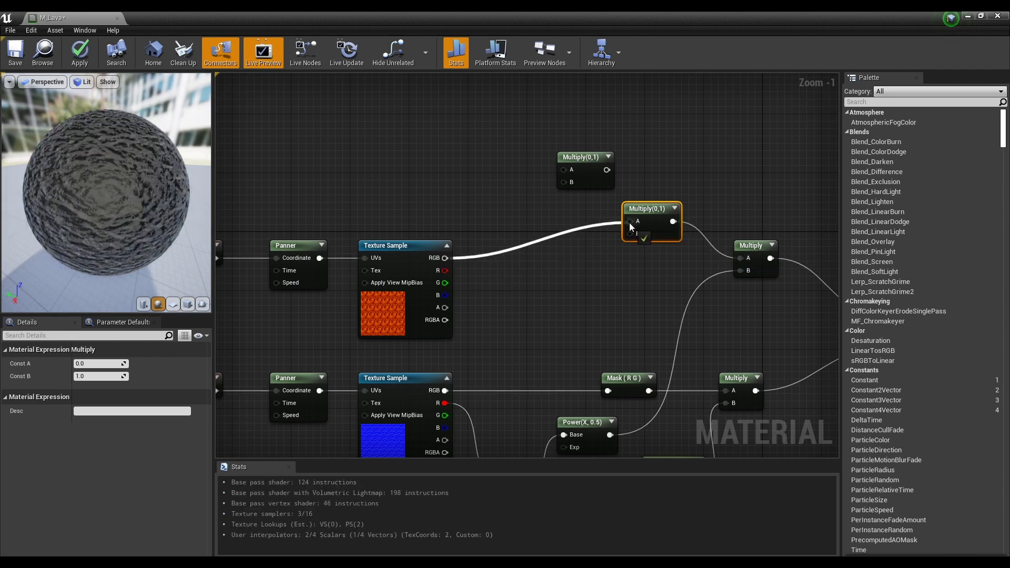
left_click_drag(657, 210, 663, 238)
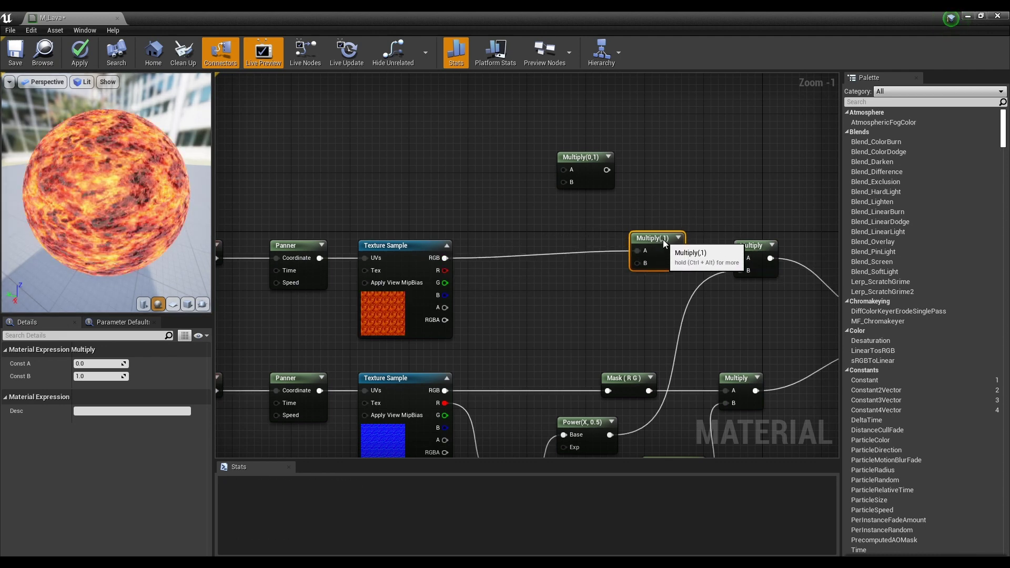
left_click_drag(607, 170, 640, 263)
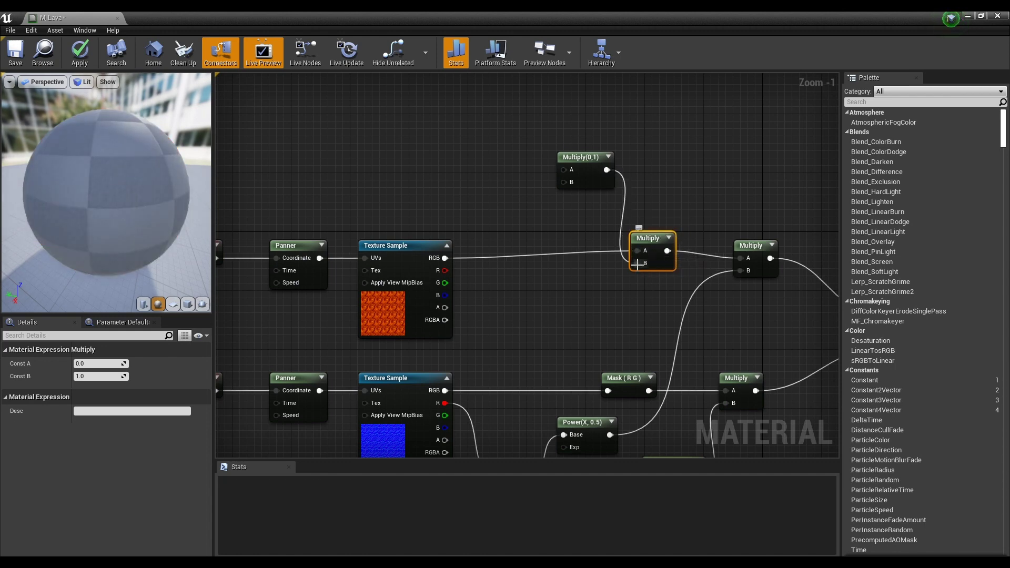
left_click_drag(581, 166, 560, 155)
left_click(563, 233)
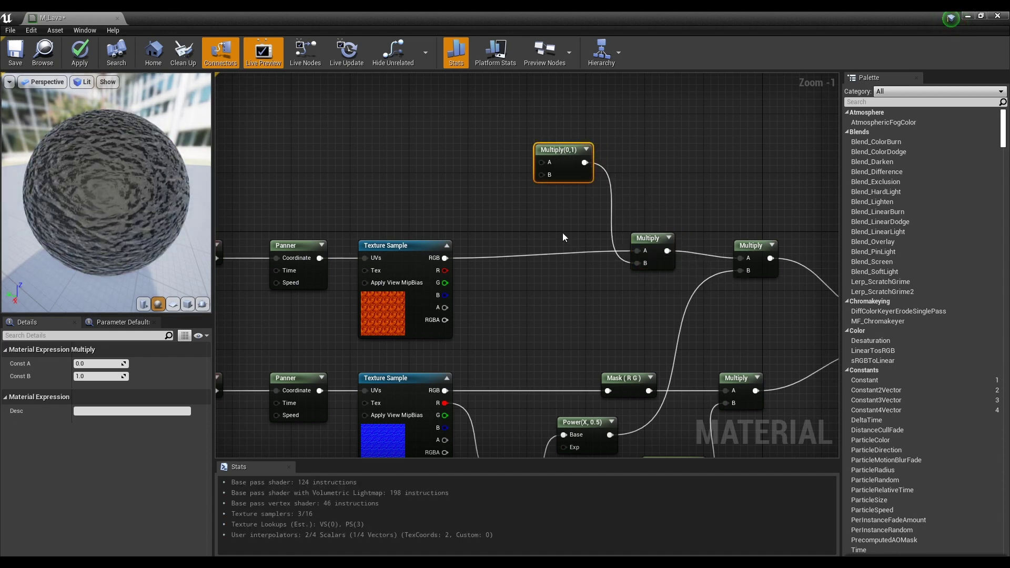
right_click_drag(563, 232, 644, 257)
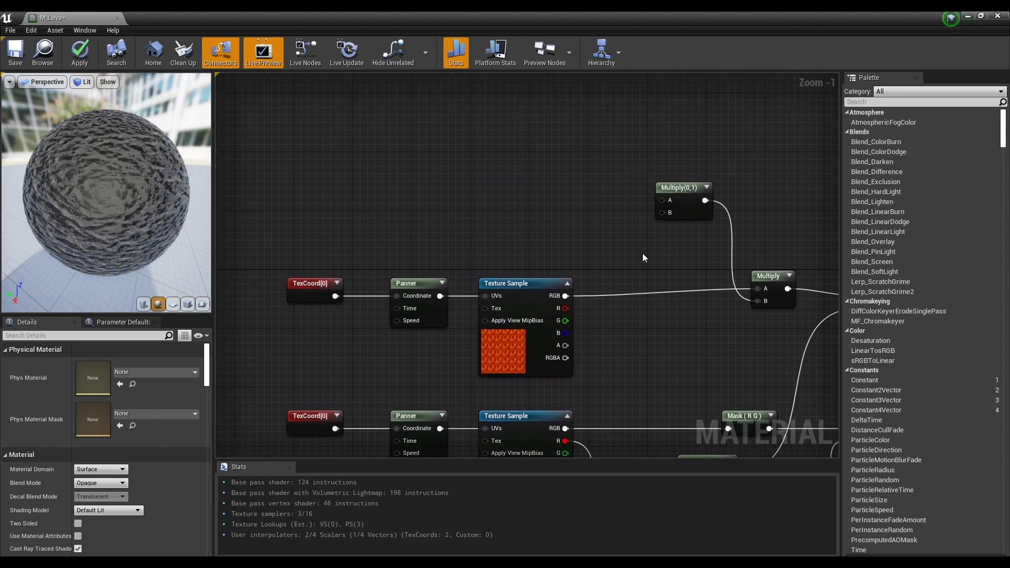
Step: Add a Time node to the lava material graph
right_click(446, 149)
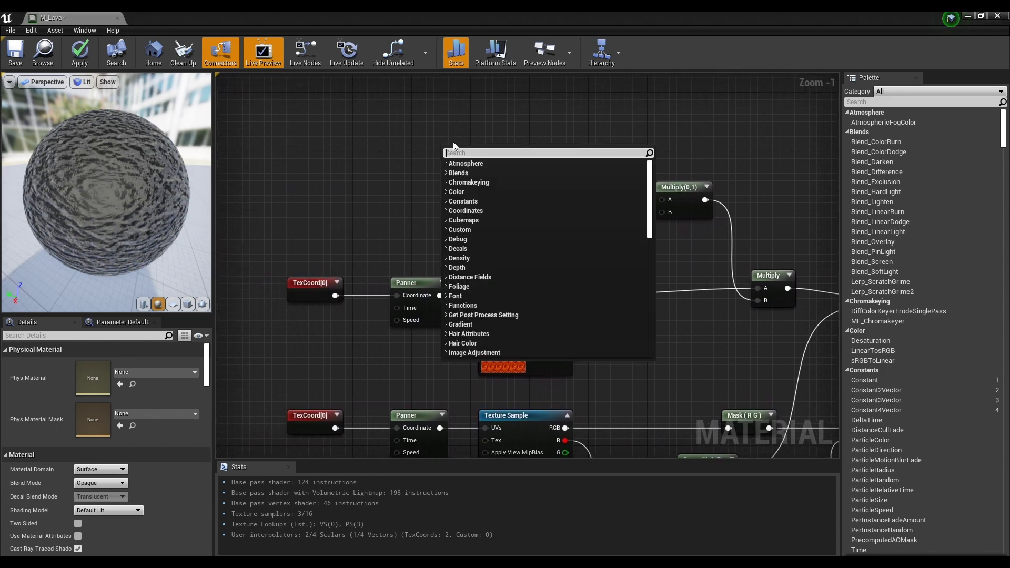
type("time")
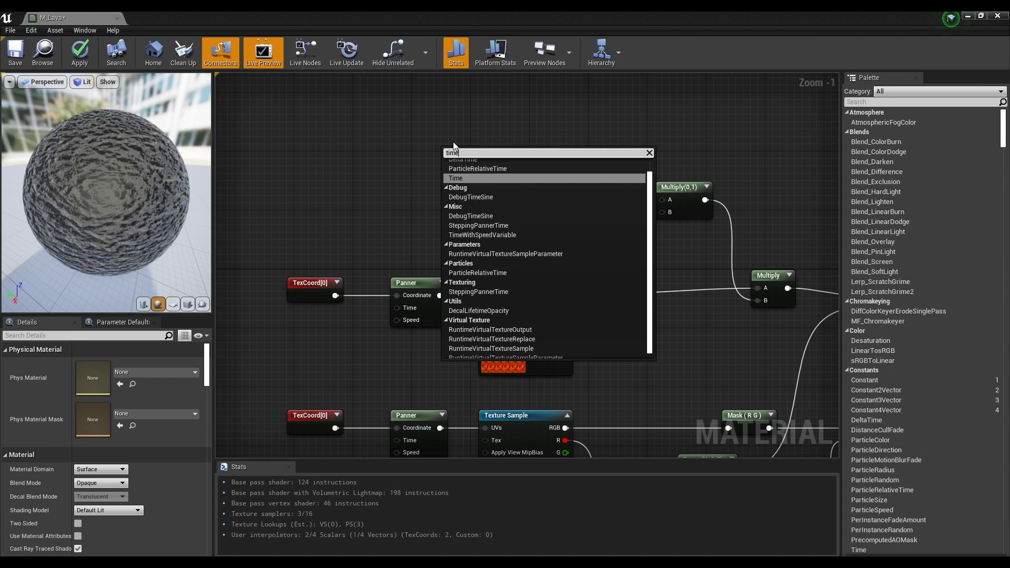
key("Return")
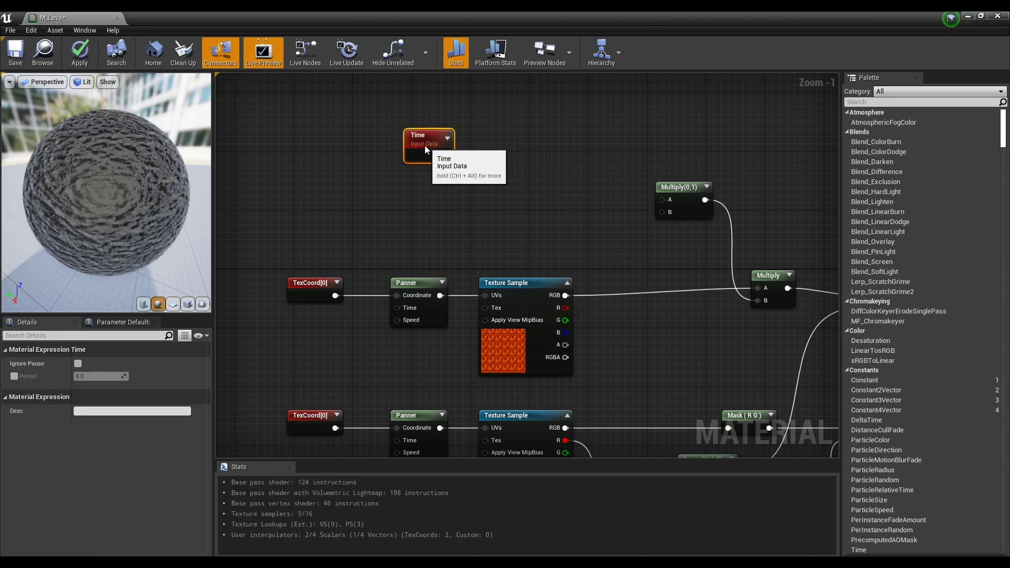
left_click(510, 162)
Step: Add a Sine node beside the Time node and feed Time's output into it
right_click(474, 143)
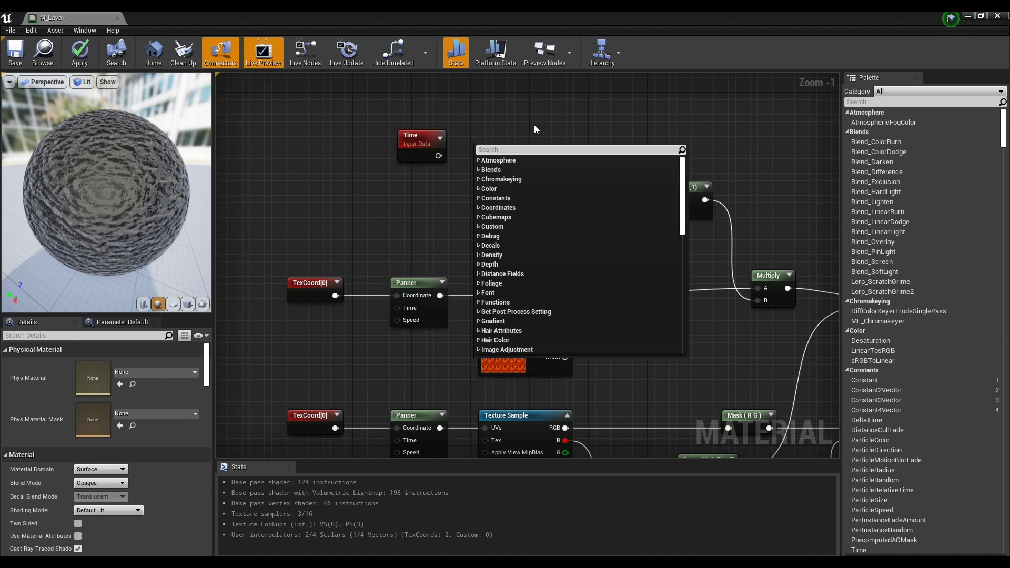
type("sine")
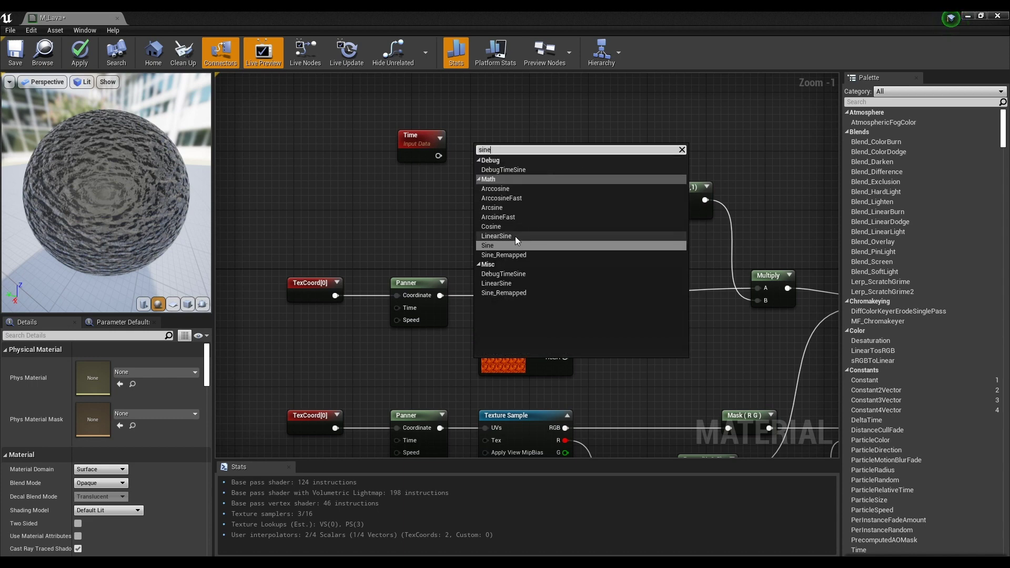
left_click(517, 245)
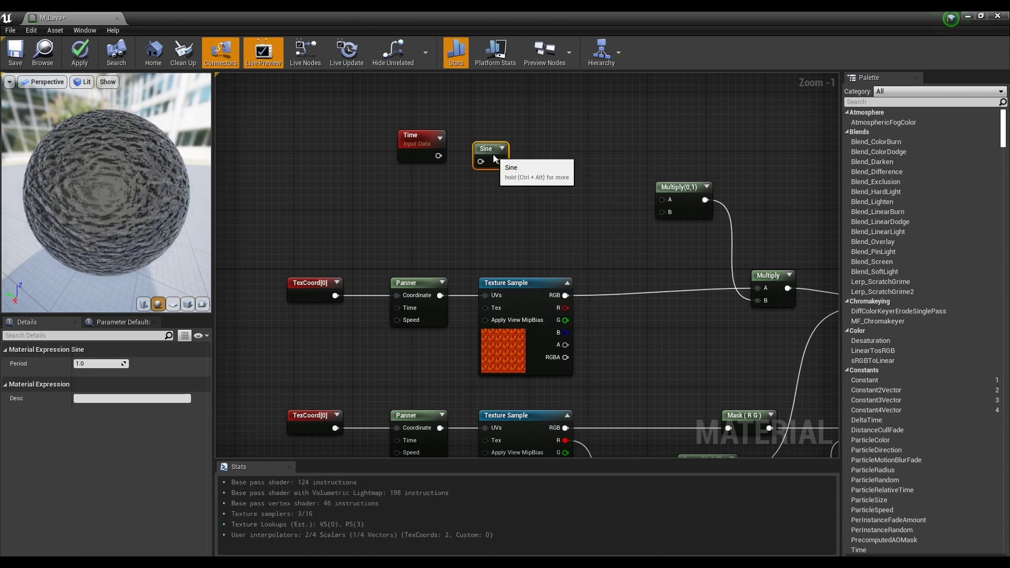
left_click_drag(493, 157, 505, 153)
left_click_drag(438, 156, 494, 159)
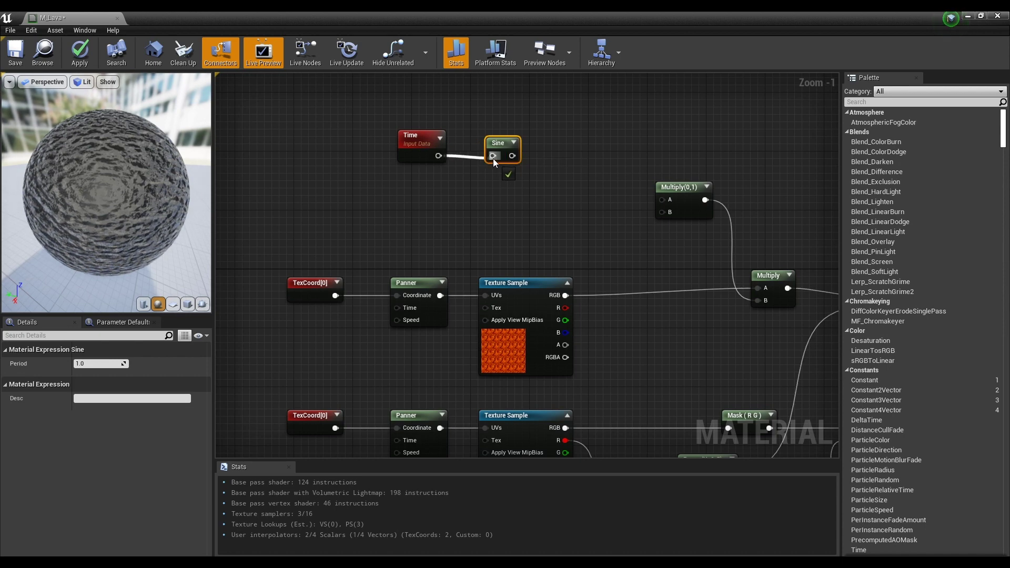
left_click(508, 181)
Step: Preview the Sine node on the sphere and set its Period to 10
right_click(503, 146)
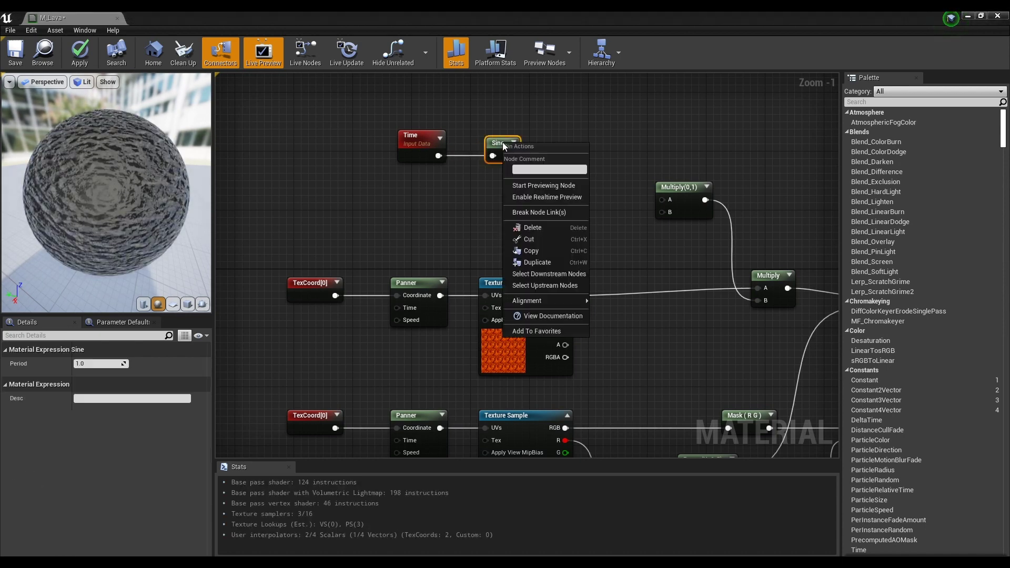
left_click(537, 184)
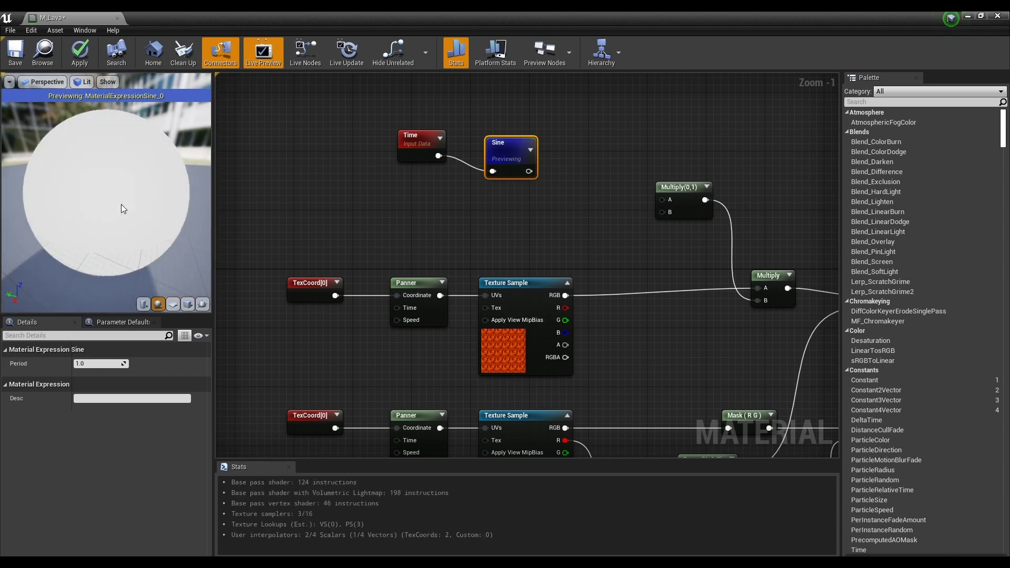
left_click(116, 363)
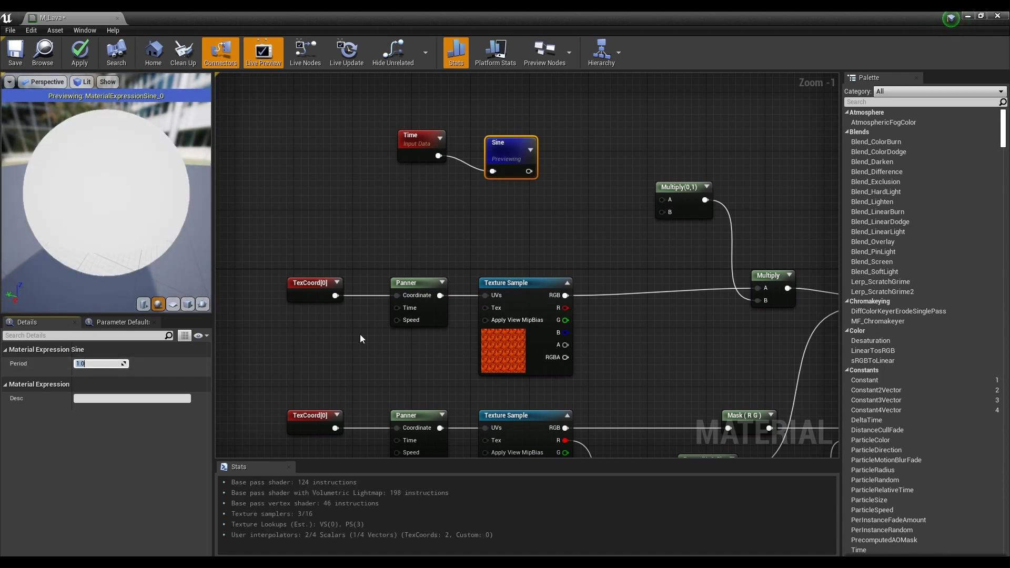
type("10")
key("Return")
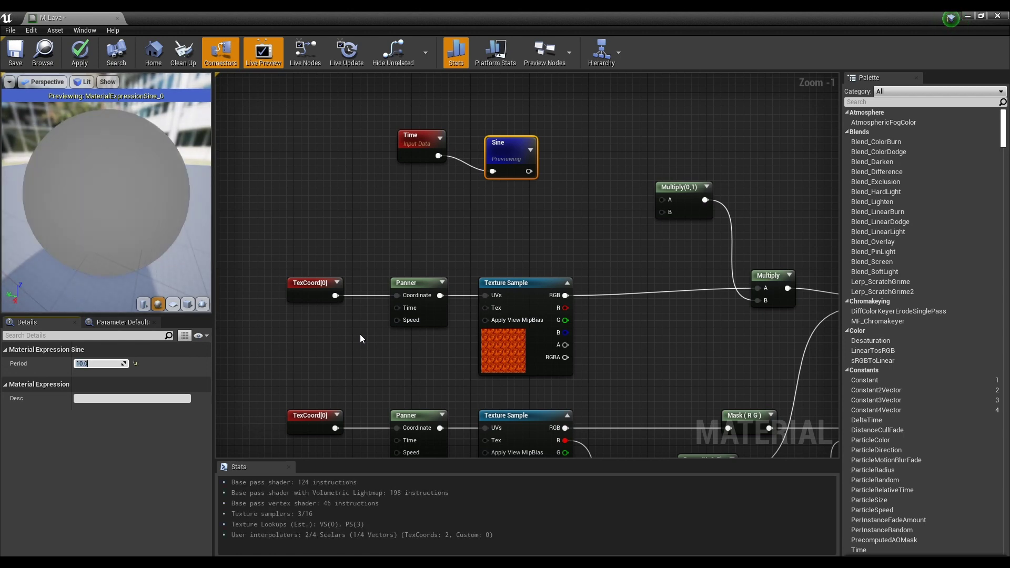
Step: Stop previewing the Sine node so the lava material shows again
right_click(503, 143)
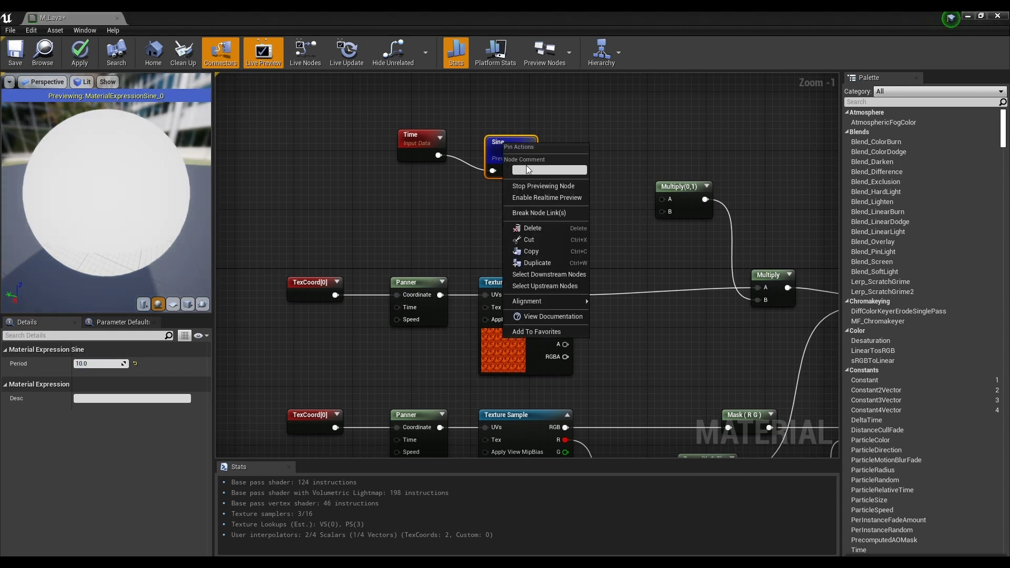
left_click(538, 185)
left_click(557, 163)
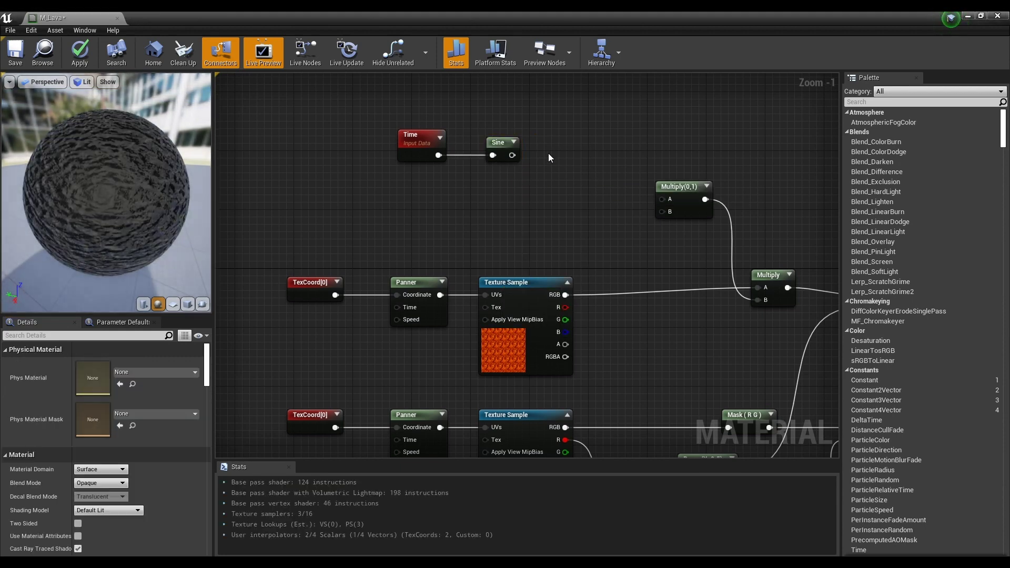
right_click(547, 148)
Step: Add a Clamp node with Min 0.2 and feed the Sine output into it
type("cl")
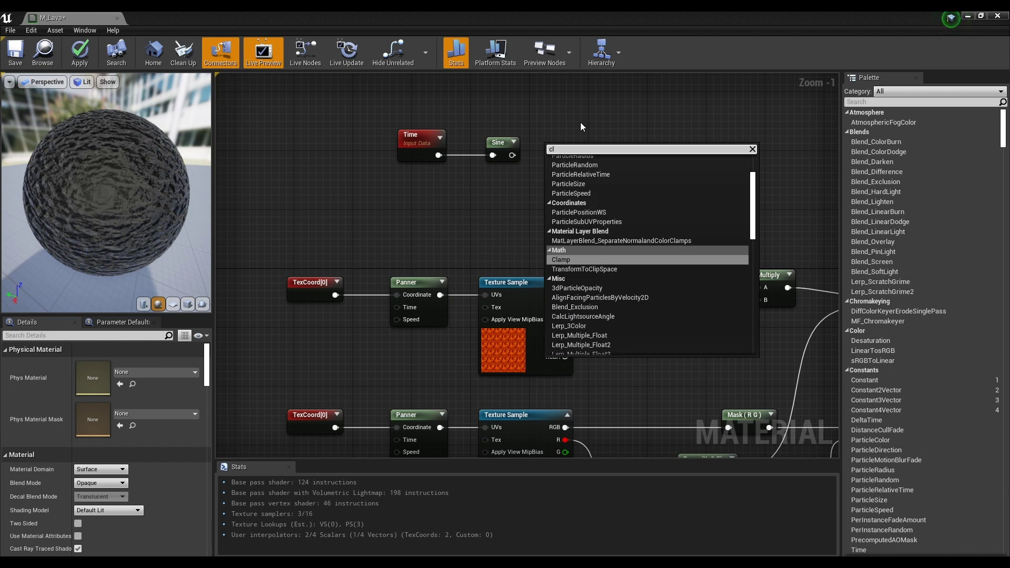
key("Return")
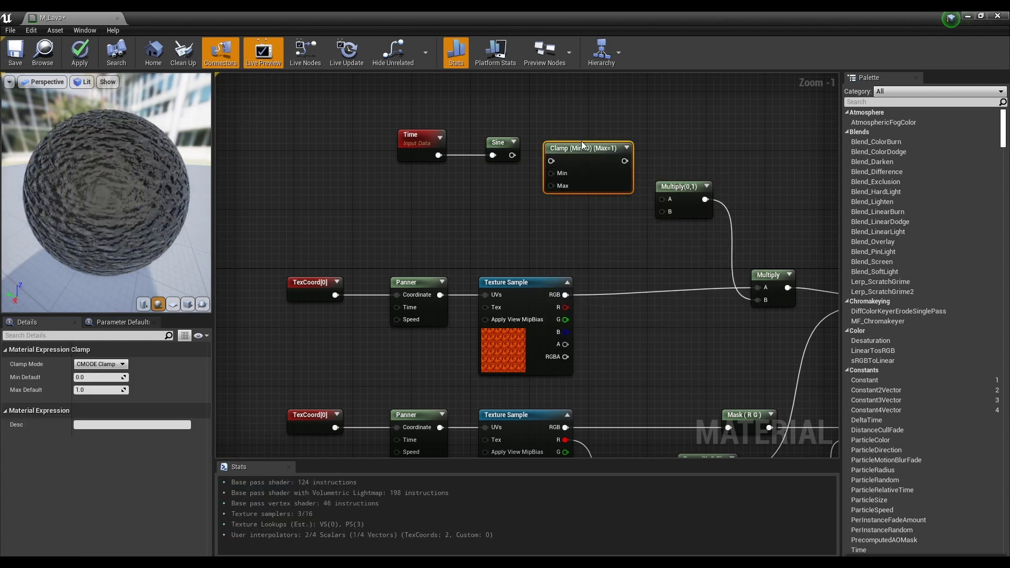
left_click(97, 377)
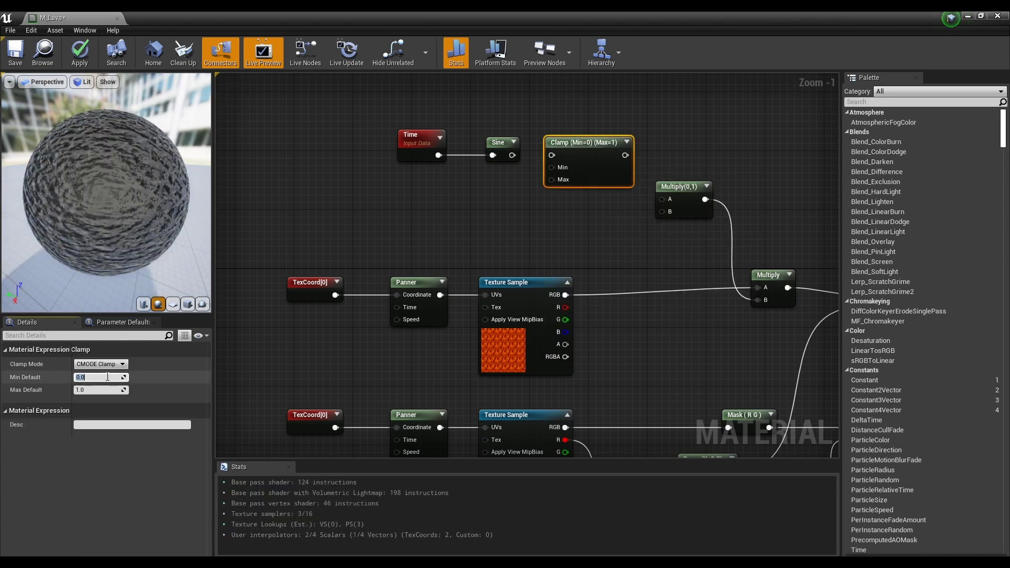
type("0.")
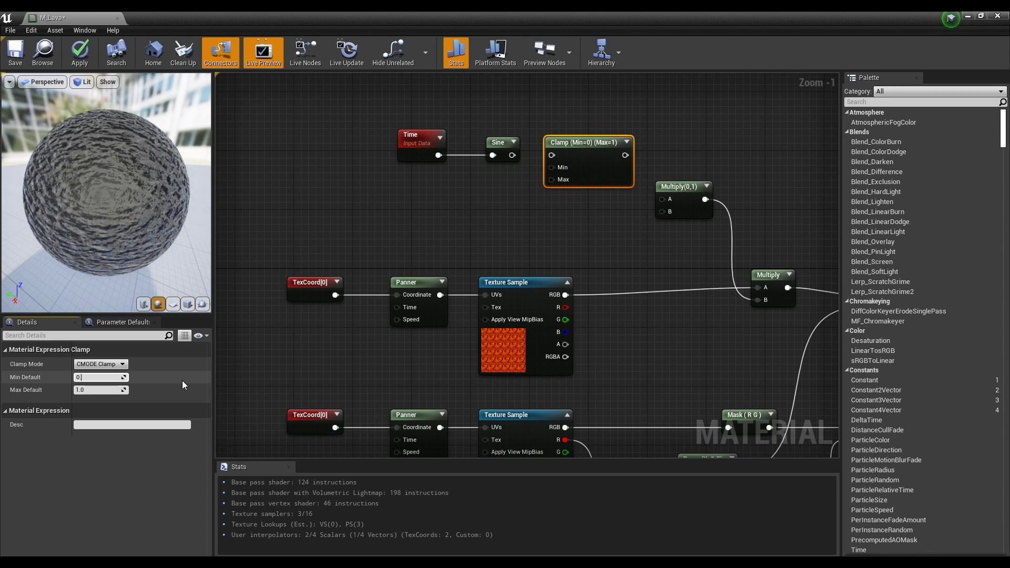
type("2")
key("Return")
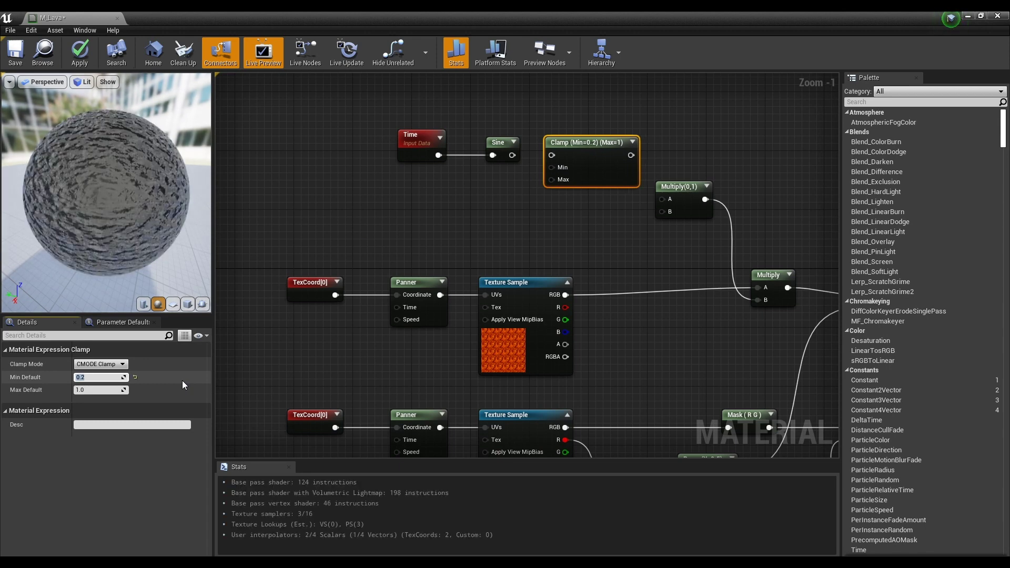
left_click_drag(512, 155, 552, 155)
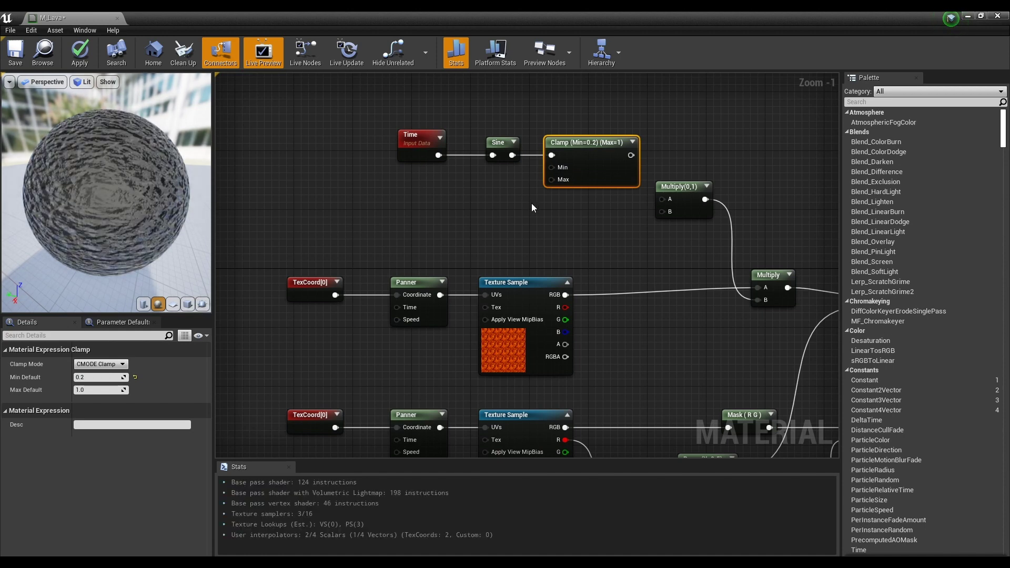
right_click_drag(531, 203, 482, 197)
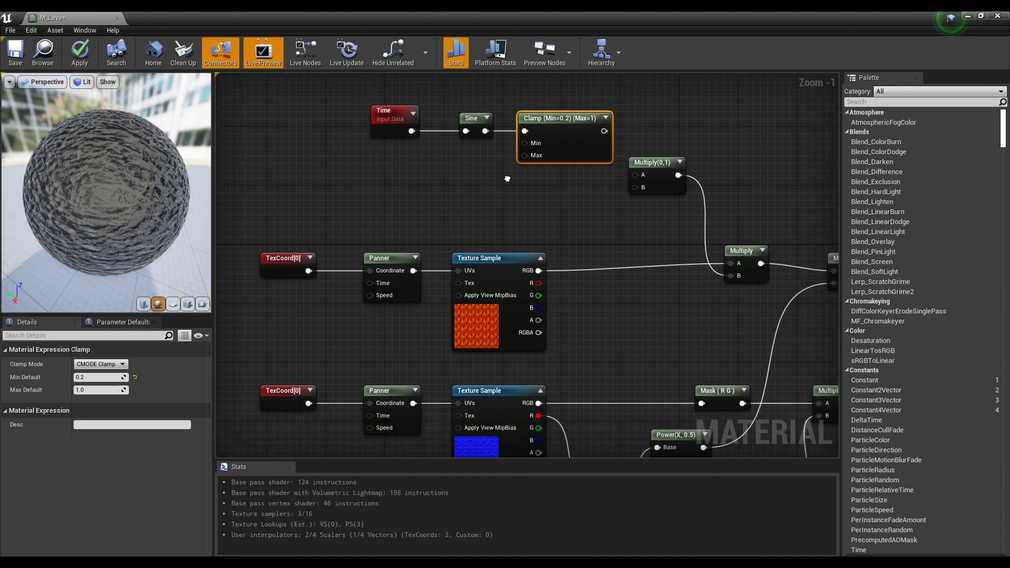
left_click(483, 202)
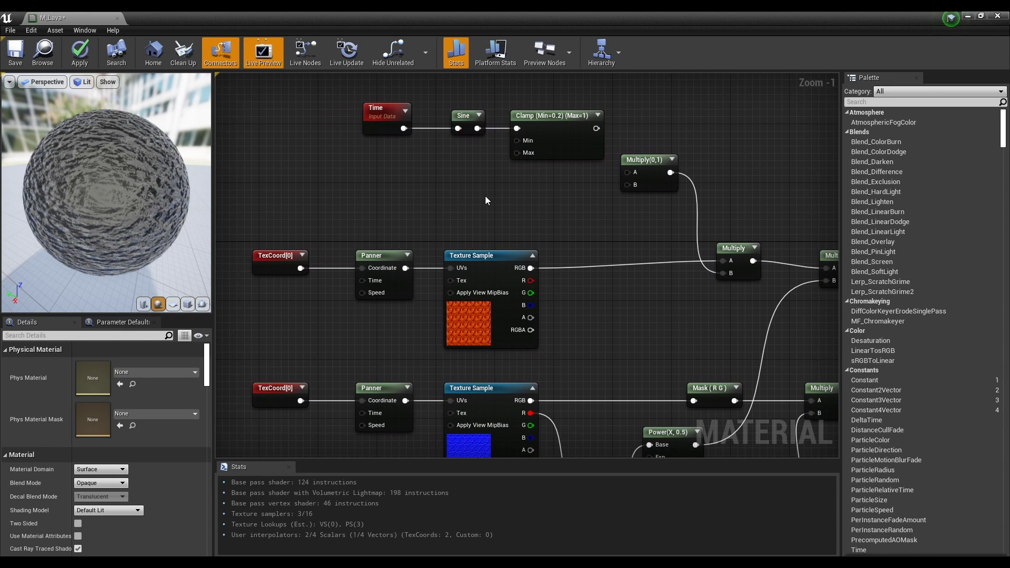
Step: Place a scalar parameter named 'Emissive Bright' with default 8 and move it left
left_click(485, 195)
type("ss")
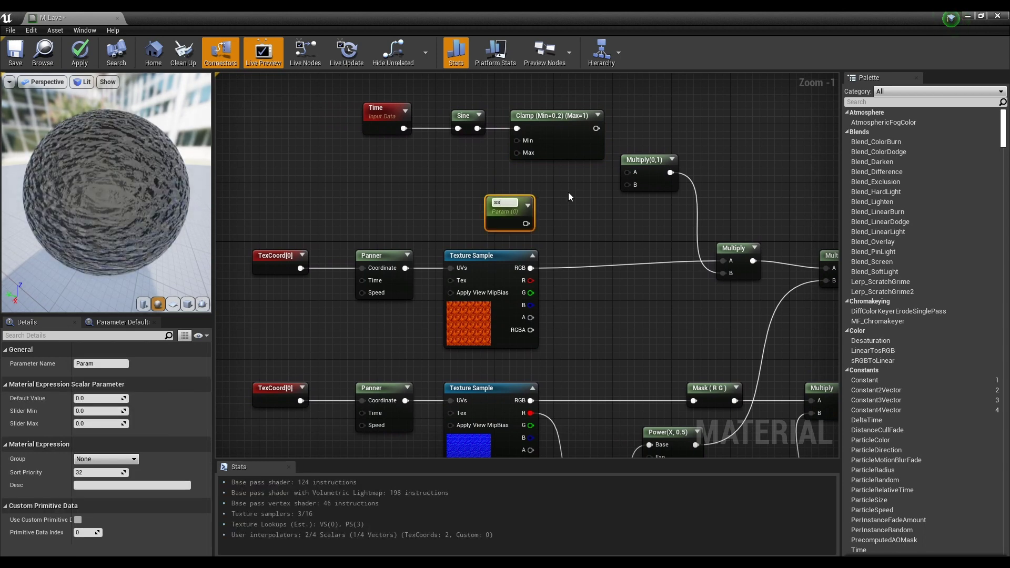
key("BackSpace")
key("BackSpace")
type("Emissi")
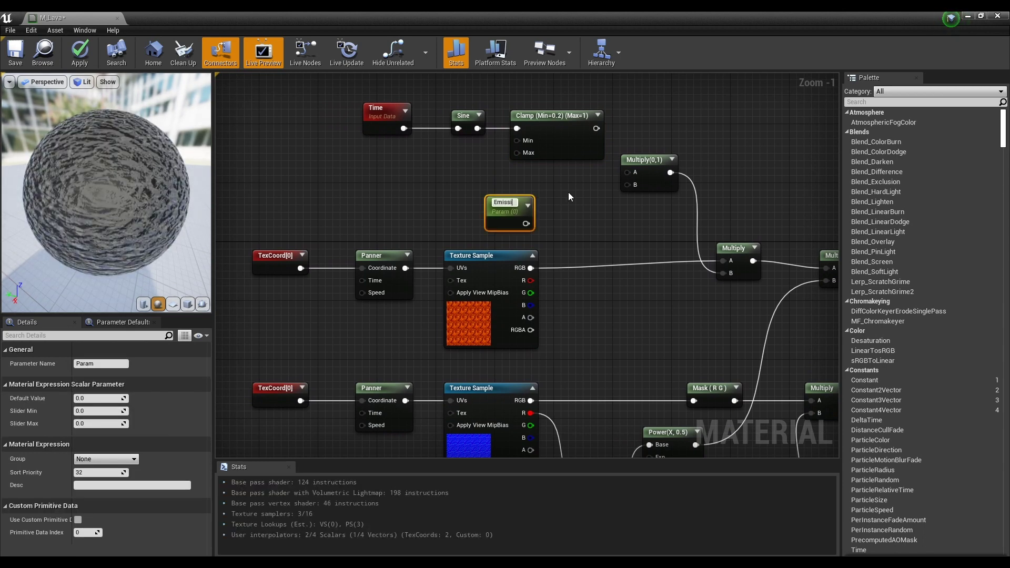
type("ve Brig")
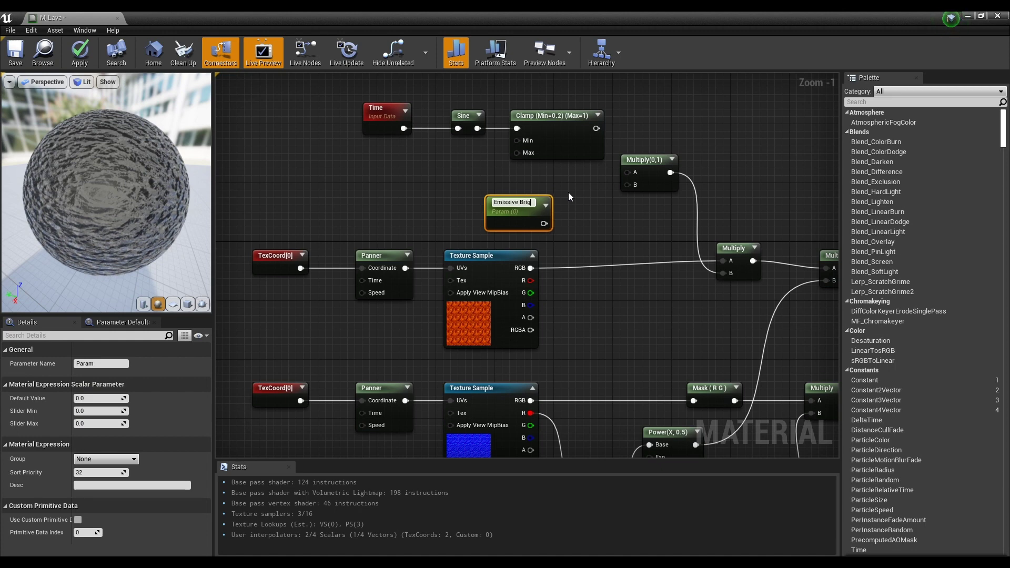
type("ht")
key("Return")
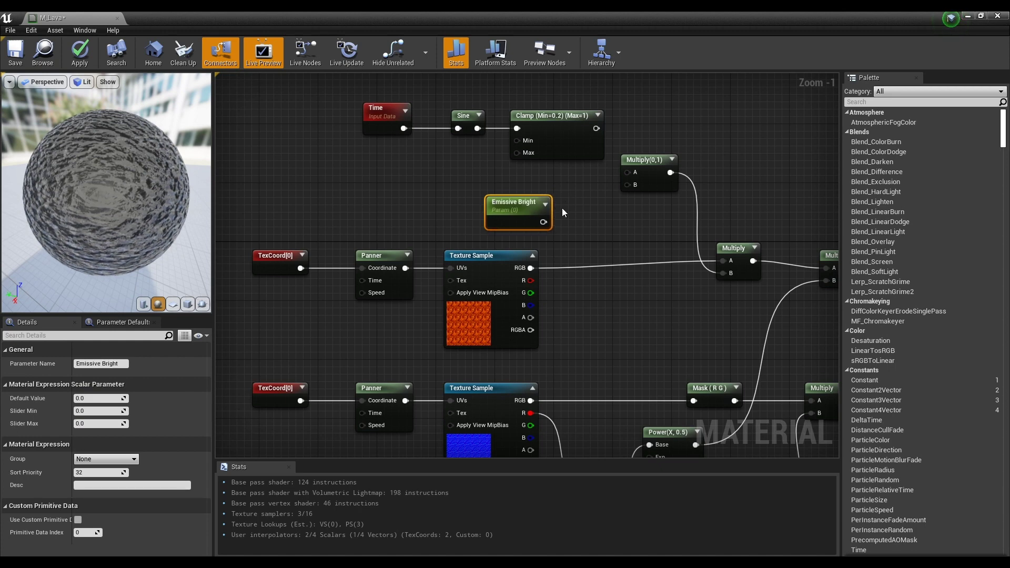
type("8")
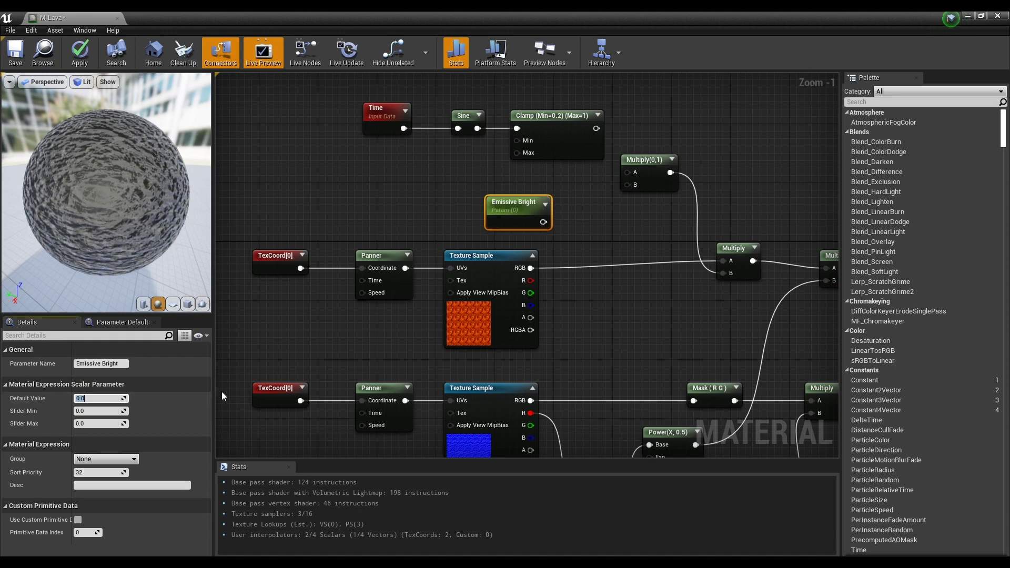
key("Return")
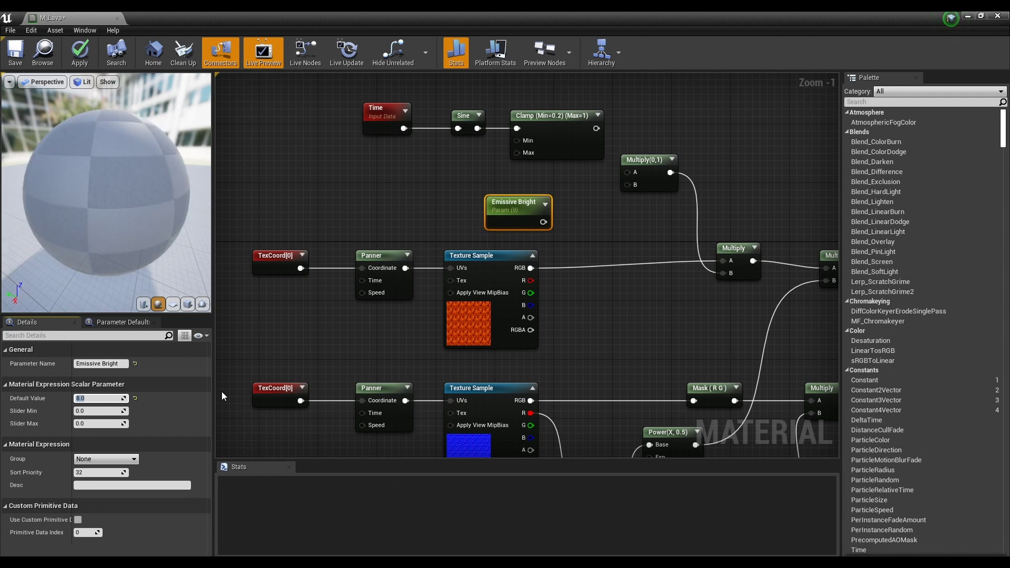
left_click(588, 220)
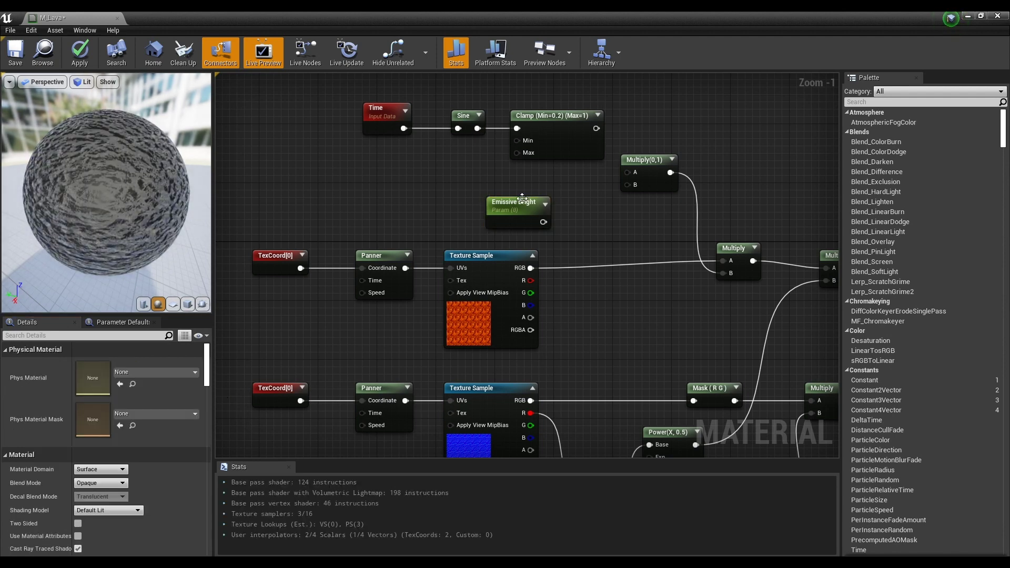
mouse_move(521, 203)
left_mouse_down()
mouse_move(484, 205)
mouse_move(519, 153)
left_mouse_up()
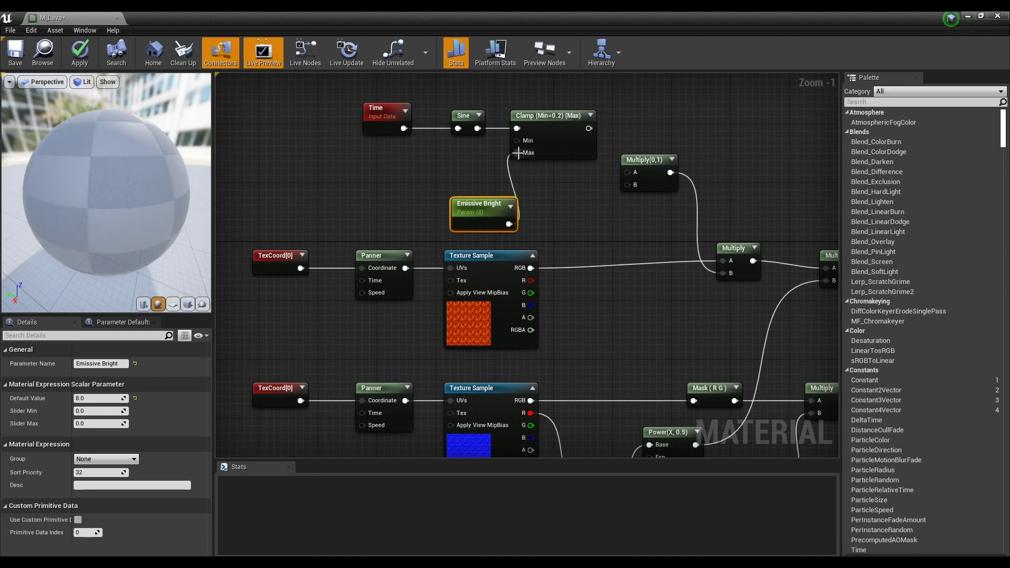
Step: Wire Emissive Bright into Clamp Max and Multiply B, Clamp into Multiply A, then save M_Lava
left_click(577, 213)
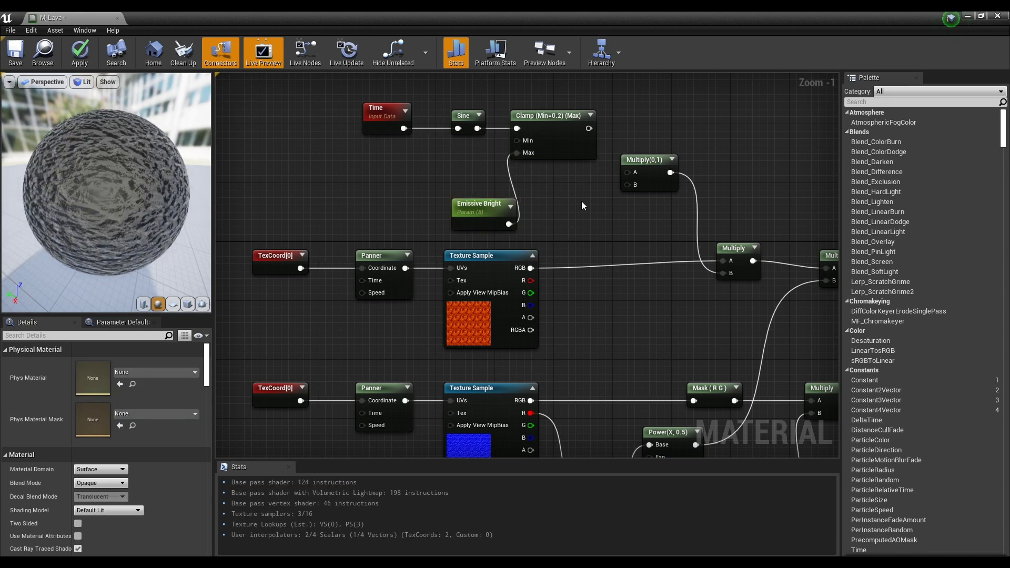
left_click_drag(662, 167, 676, 164)
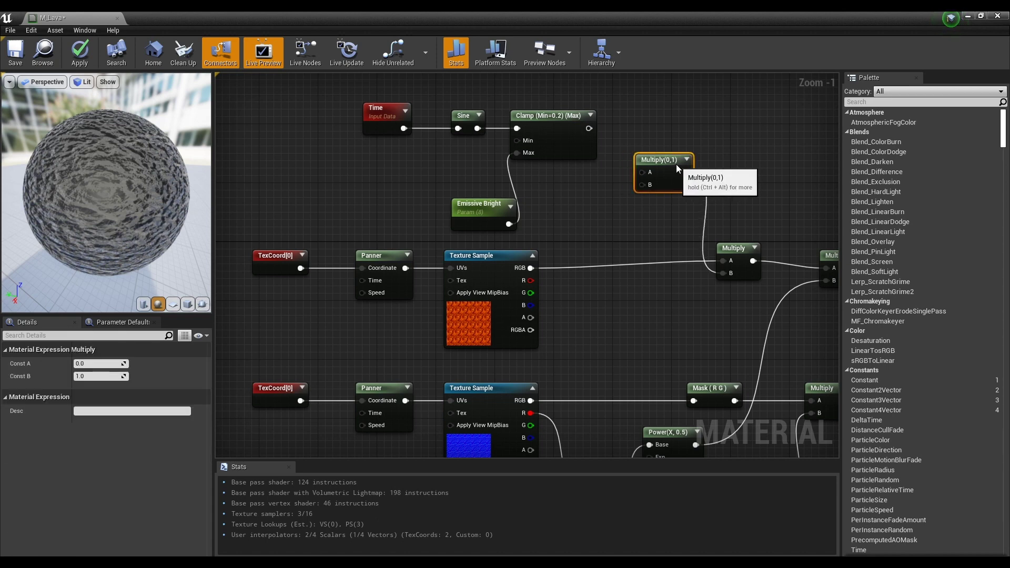
left_click(632, 202)
right_click_drag(631, 202, 601, 204)
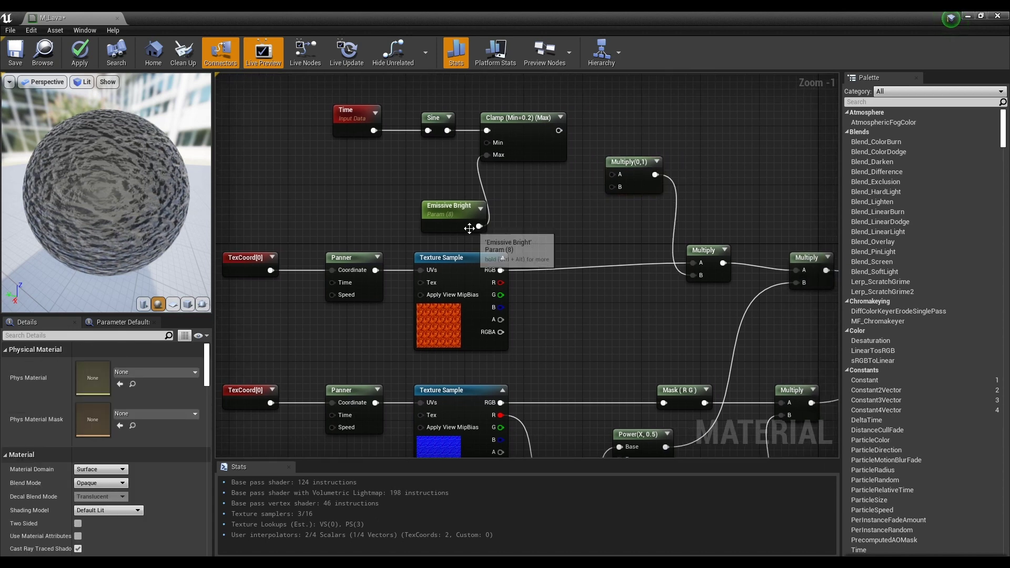
left_click_drag(480, 227, 617, 187)
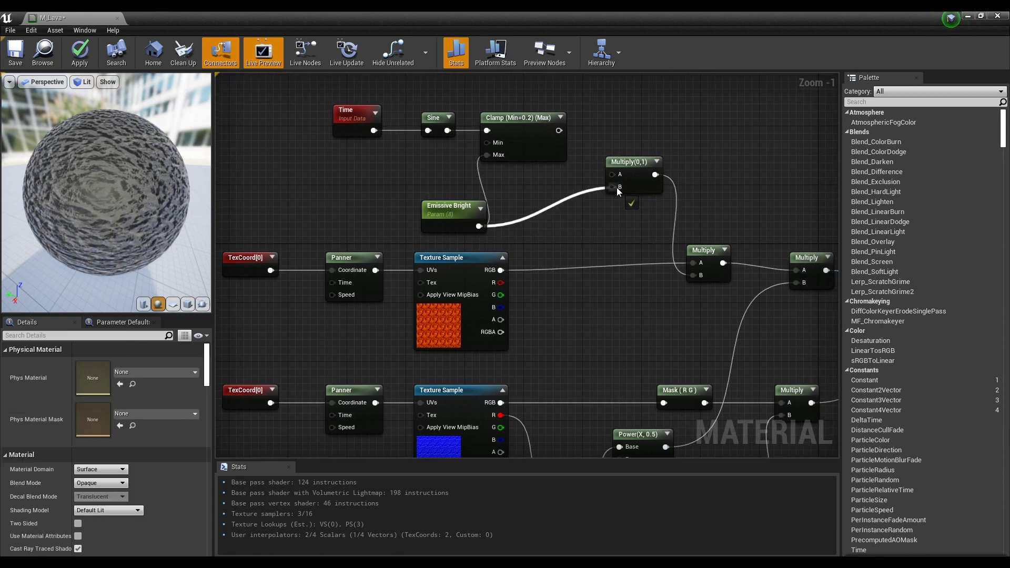
left_click_drag(559, 130, 615, 174)
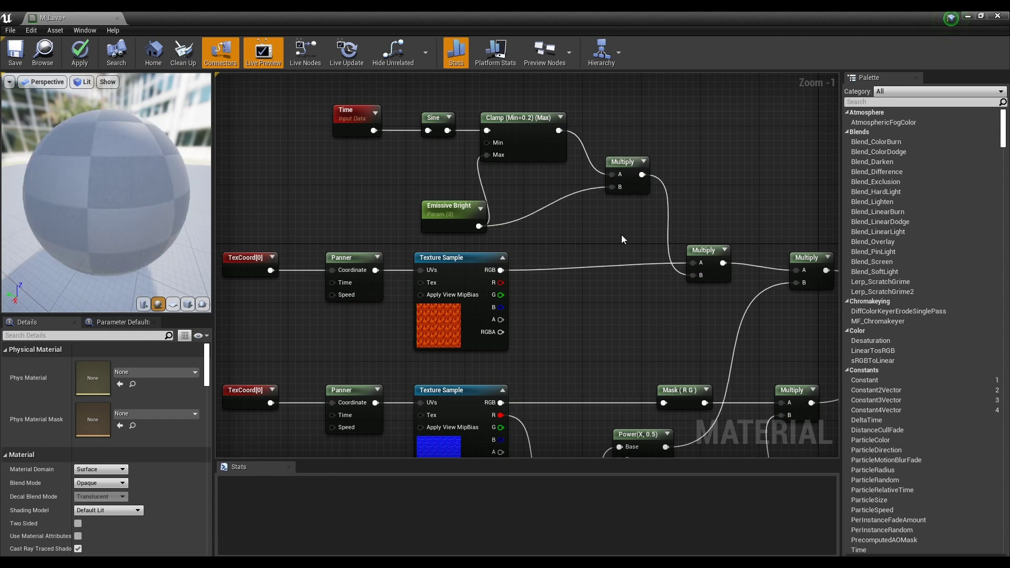
right_click_drag(621, 235, 544, 219)
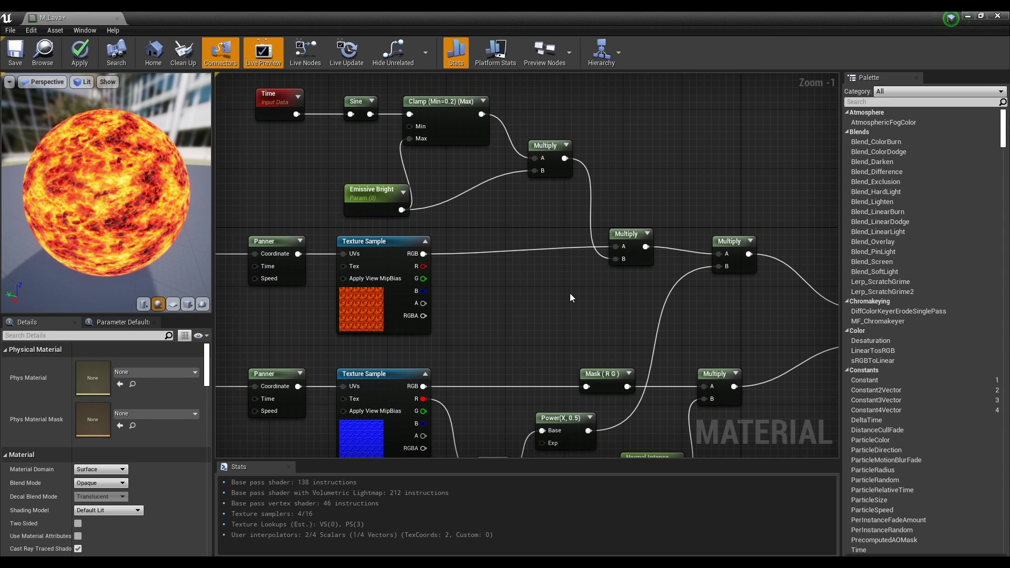
right_click_drag(570, 293, 520, 258)
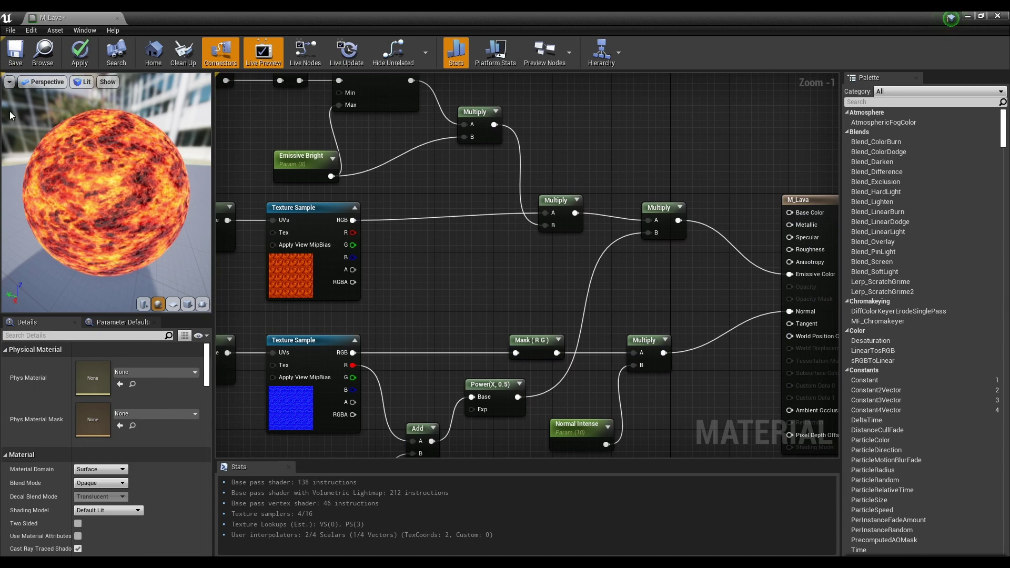
left_click(12, 51)
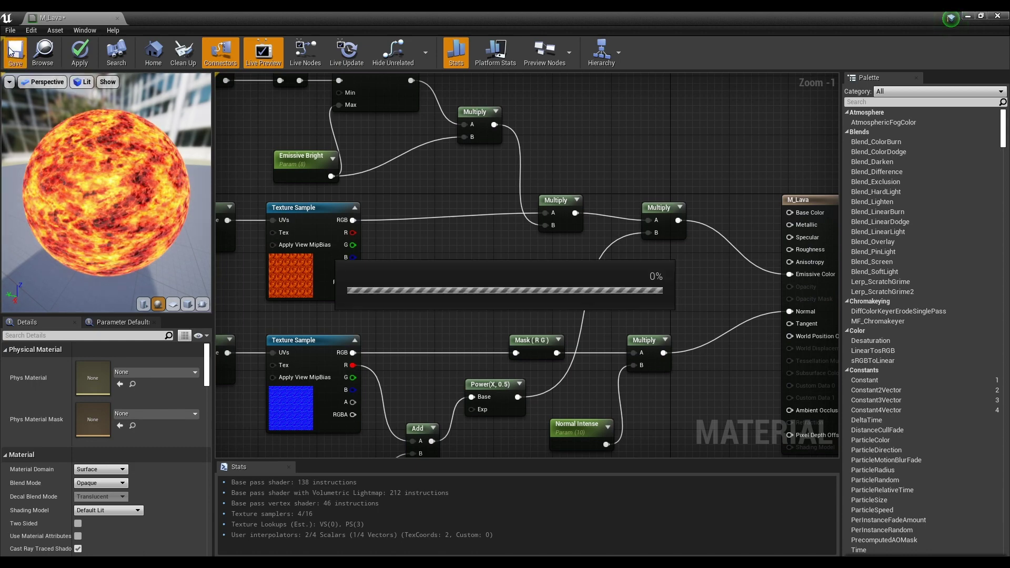
Step: Close the M_Lava material editor to return to ThirdPersonExampleMap
left_click(116, 19)
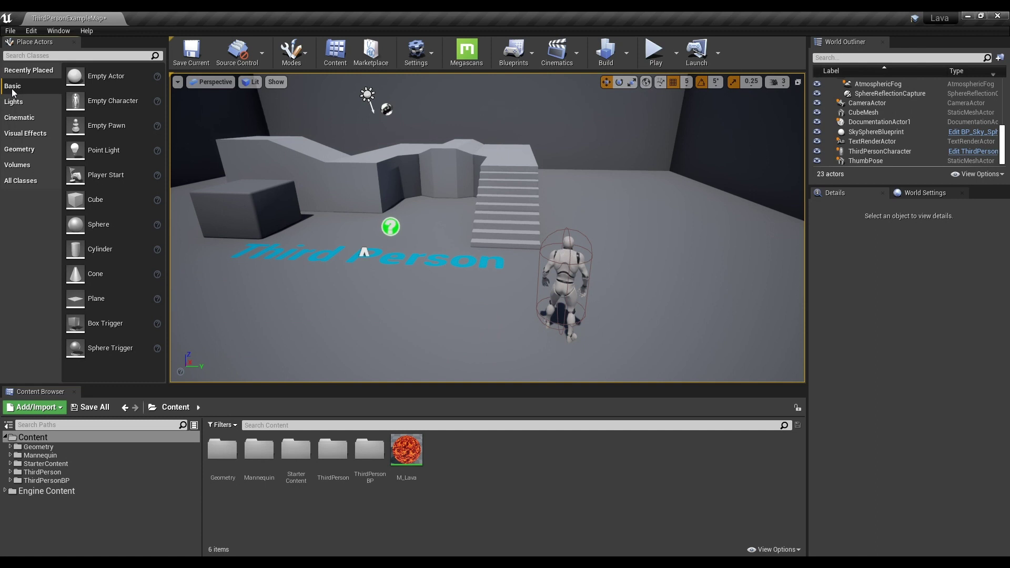
Step: Place a Plane in the level, scale it 40 × 40, and raise it slightly above the floor
left_click_drag(95, 298, 383, 306)
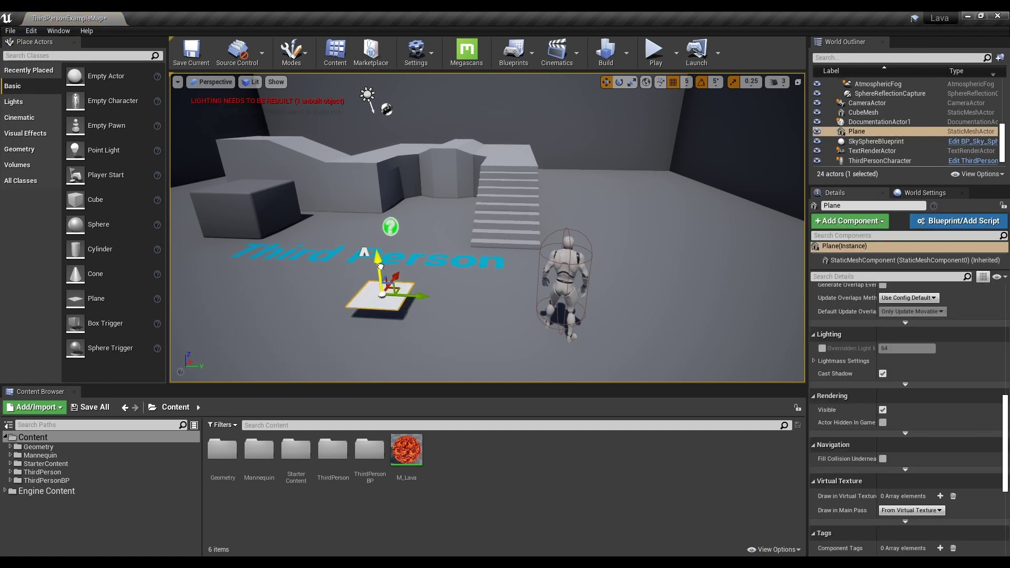
right_click_drag(383, 306, 315, 294)
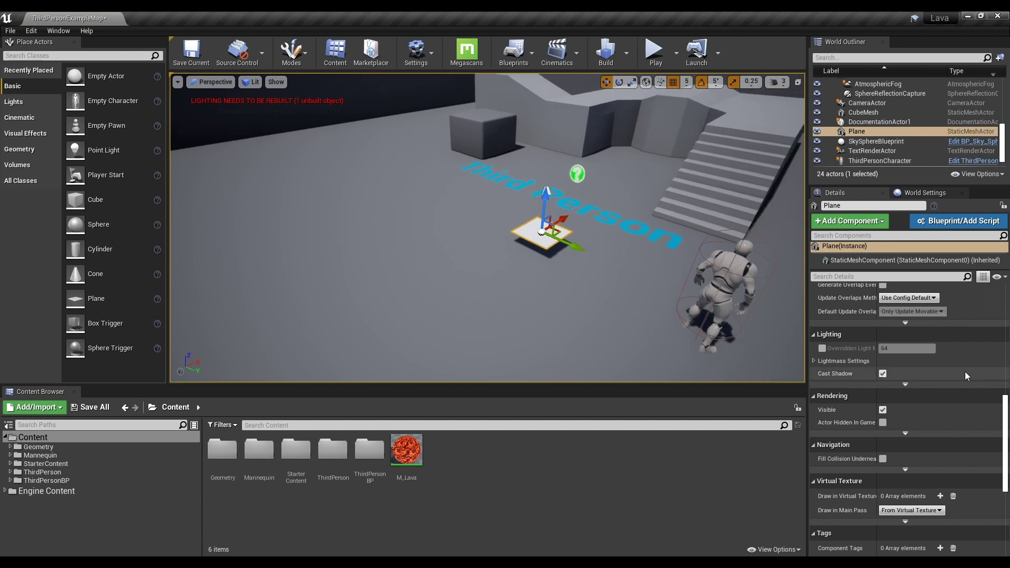
scroll(965, 371, "down", 5)
scroll(964, 371, "up", 3)
scroll(961, 364, "up", 2)
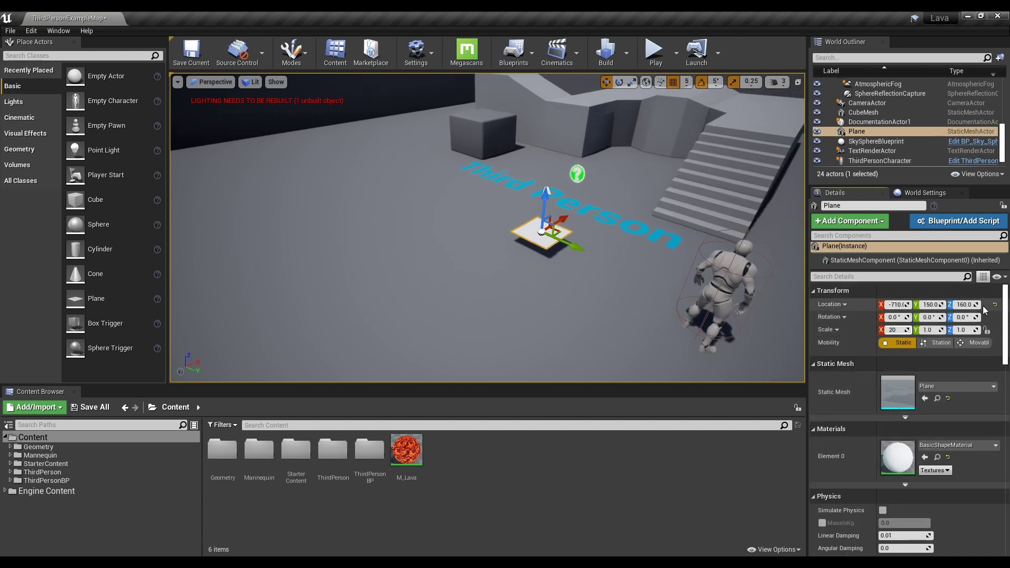
key("Return")
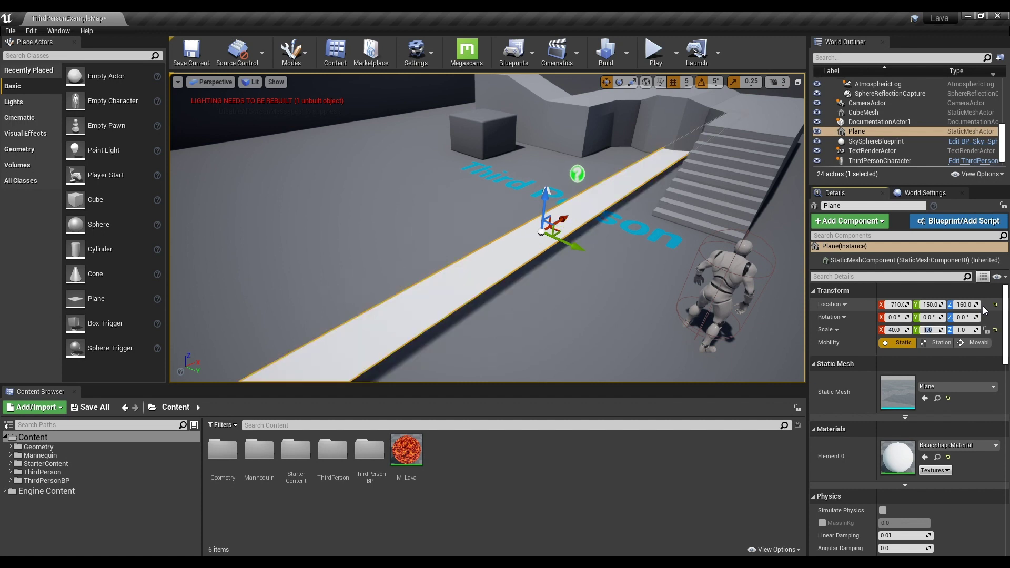
type("40")
key("Return")
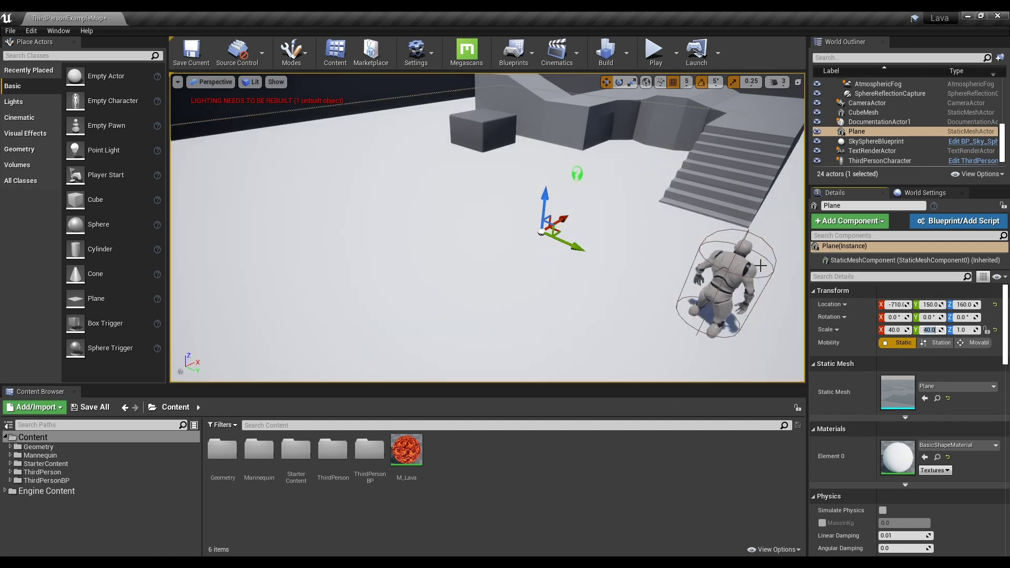
right_click_drag(762, 266, 441, 268)
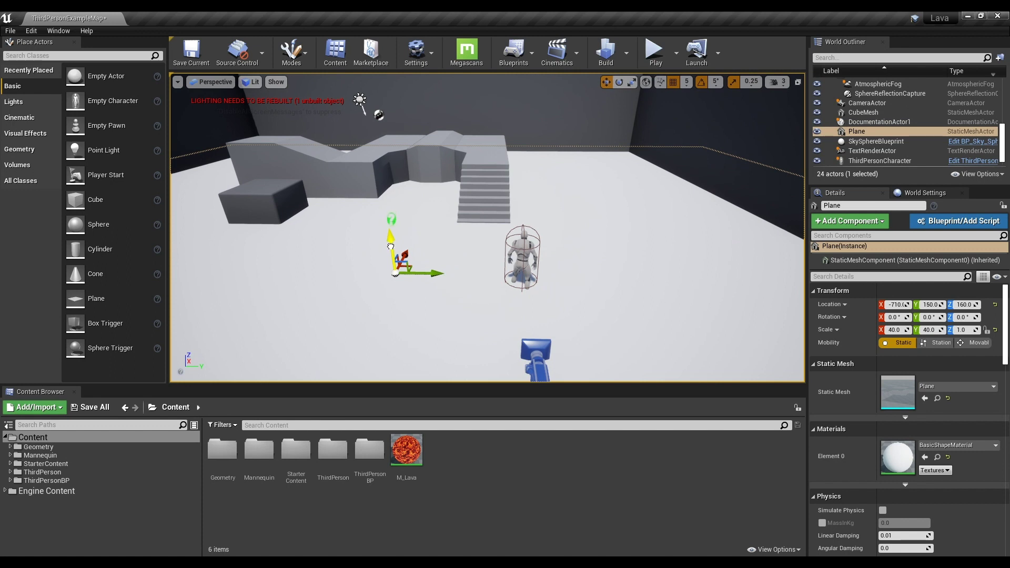
left_click_drag(390, 246, 392, 243)
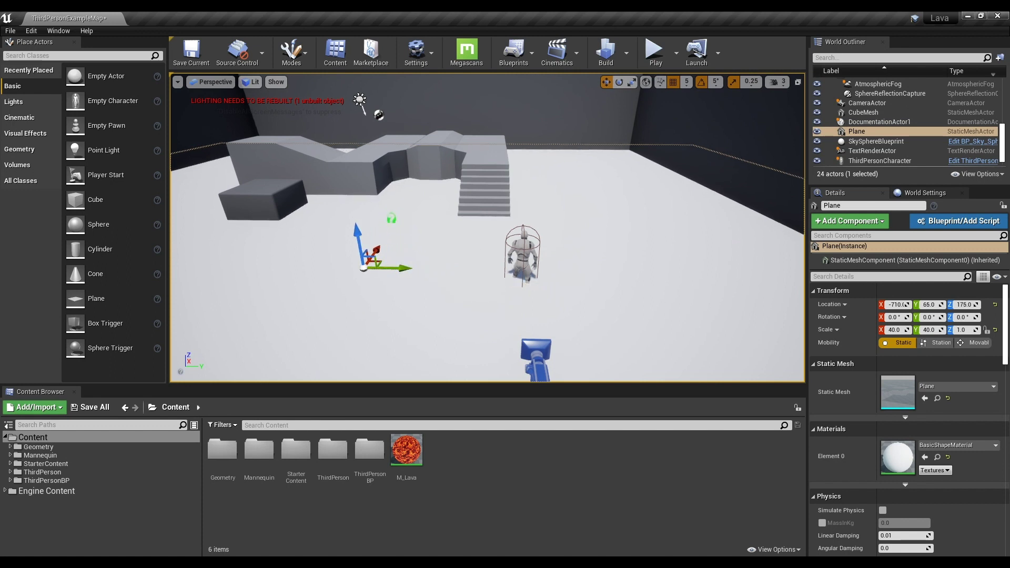
right_click_drag(441, 268, 368, 263)
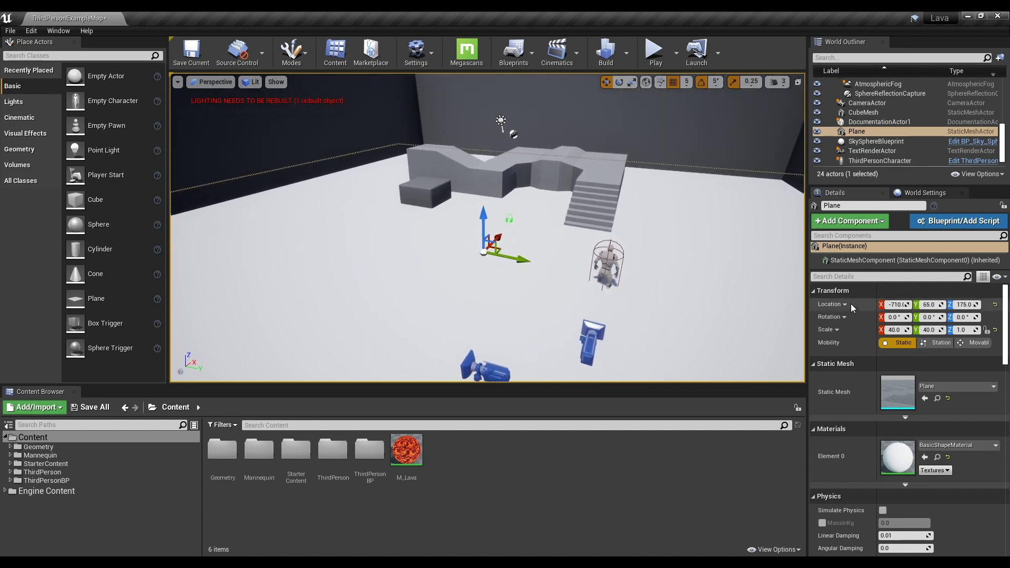
Step: Make the plane Movable, create the M_Lava_Inst instance from M_Lava, and save all
left_click(976, 342)
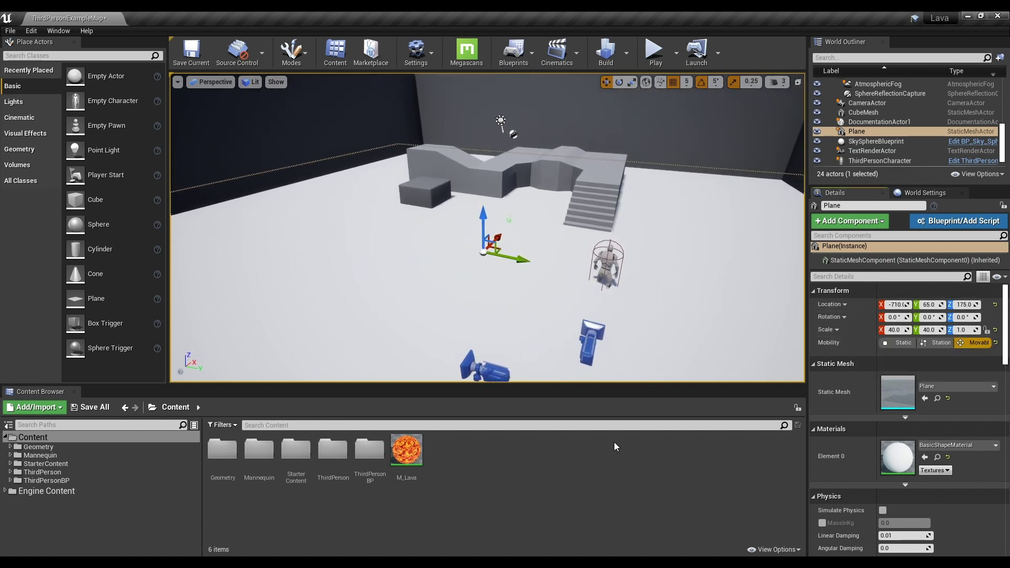
right_click(415, 449)
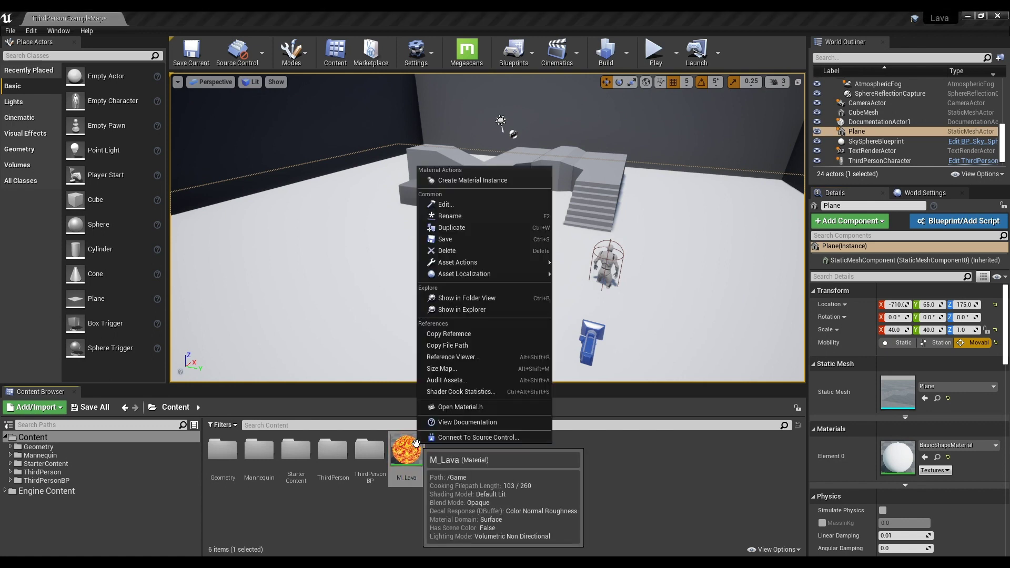
left_click(482, 181)
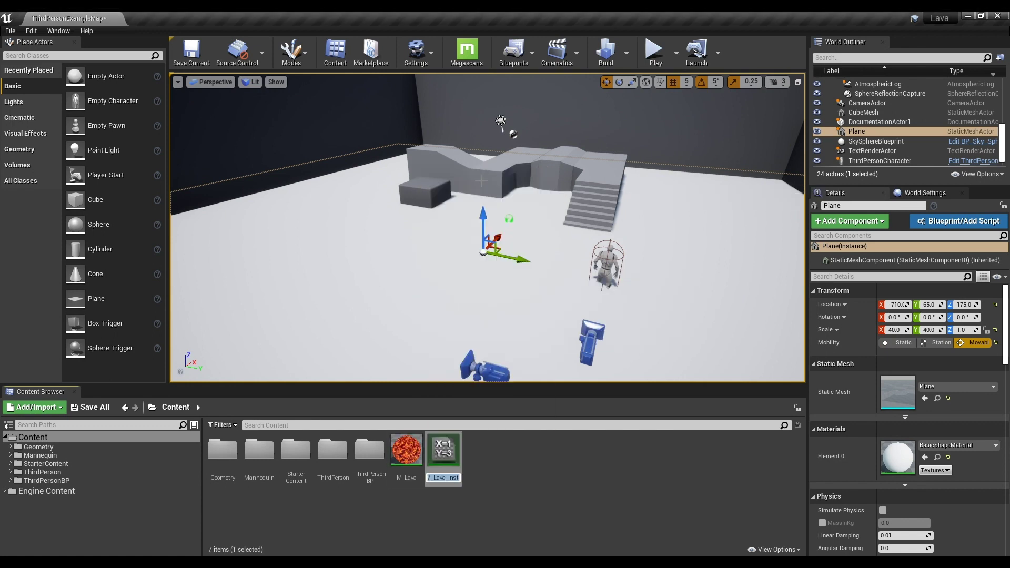
left_click(91, 412)
left_click(600, 389)
left_click(490, 462)
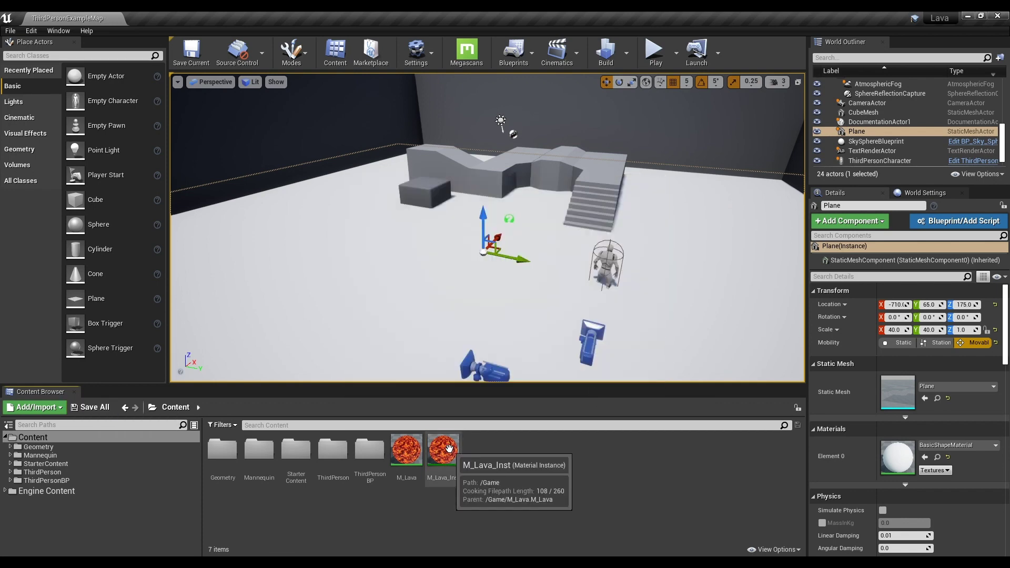
Step: Apply M_Lava_Inst to the plane and play the level to test the lava floor
mouse_move(449, 448)
left_mouse_down()
mouse_move(409, 292)
mouse_move(363, 187)
left_mouse_up()
mouse_move(363, 187)
right_mouse_down()
mouse_move(379, 221)
mouse_move(593, 281)
right_mouse_up()
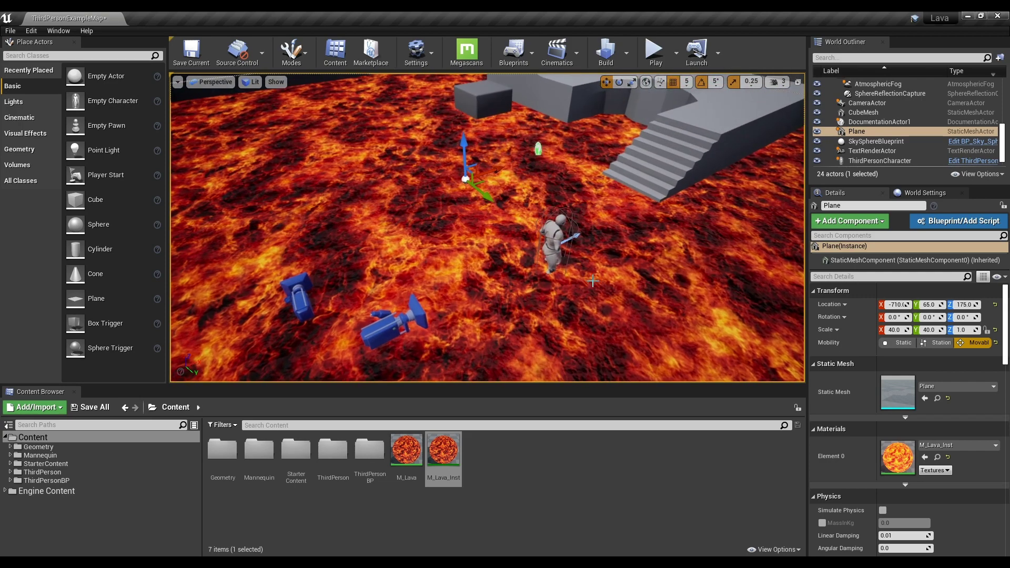
left_click(653, 52)
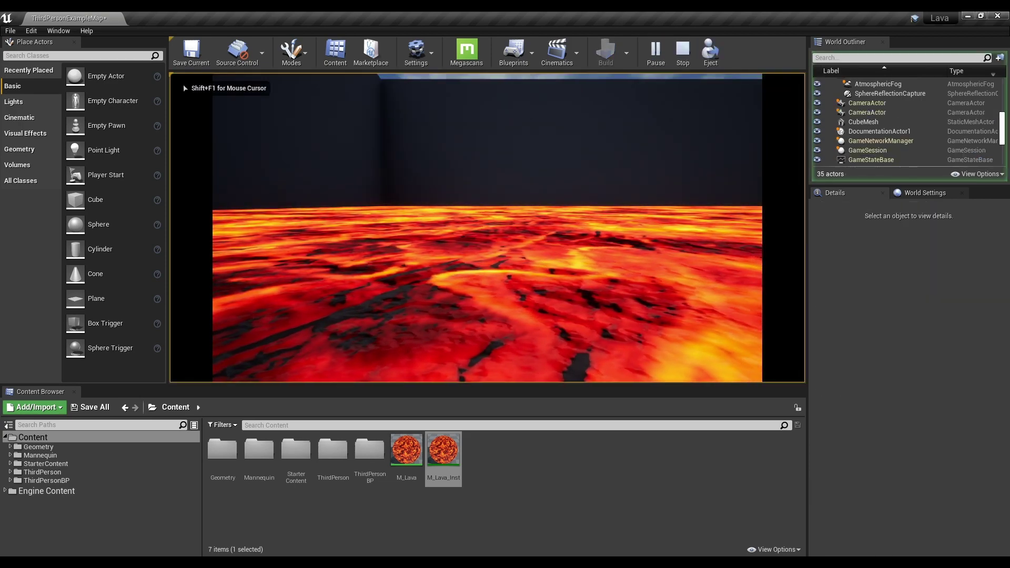
key("Escape")
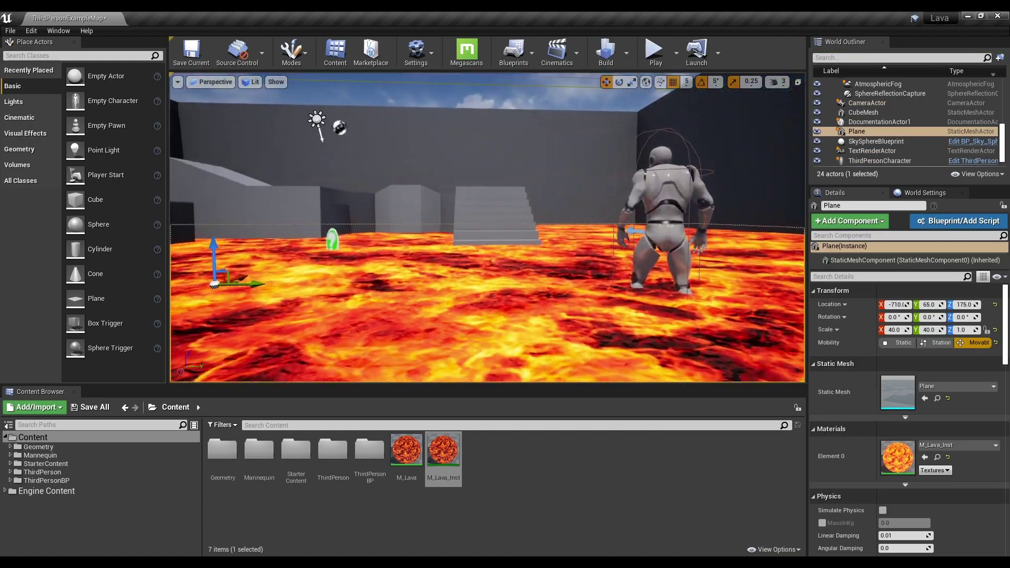
right_click_drag(487, 227, 487, 227)
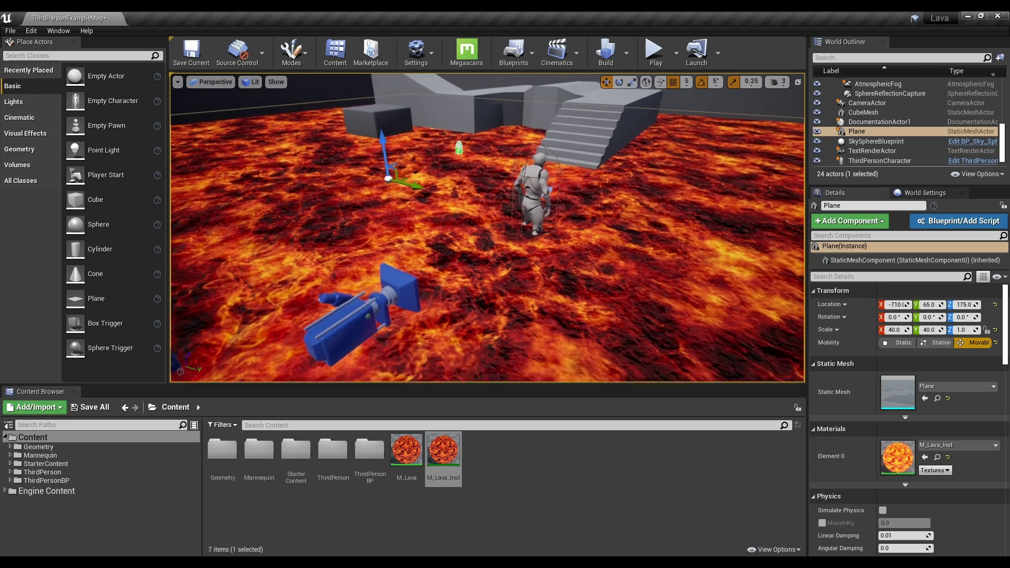
scroll(625, 228, "down", 5)
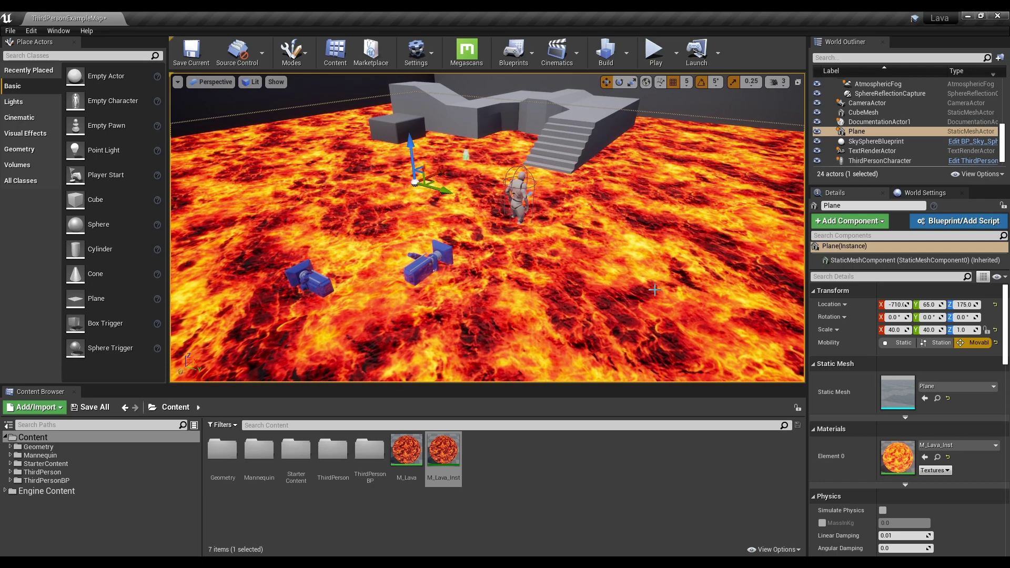
Step: Open M_Lava_Inst, override Emissive Bright (8) and Normal Intense (10), and reposition its window
double_click(442, 454)
left_click(579, 133)
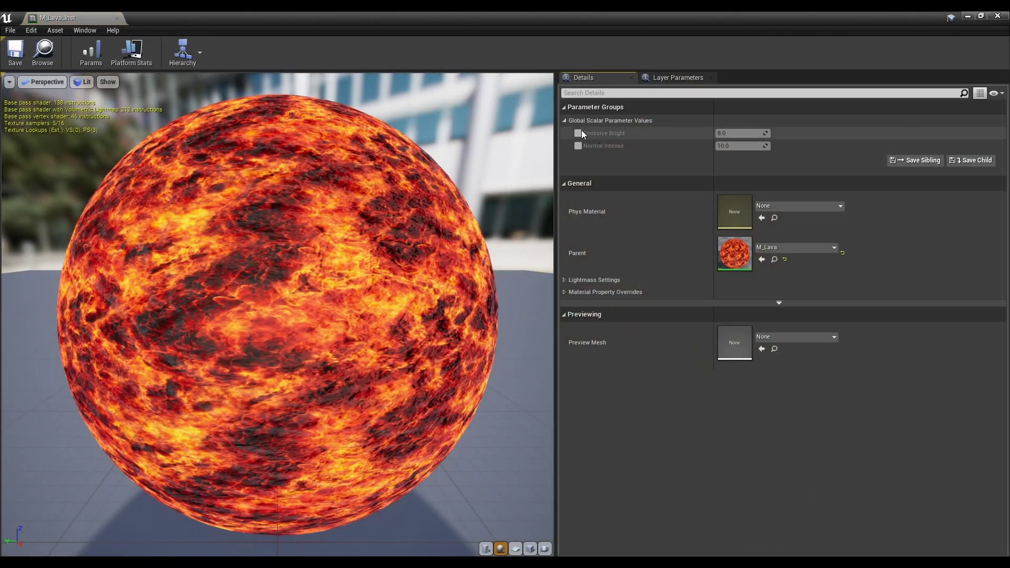
left_click(578, 146)
left_click(981, 16)
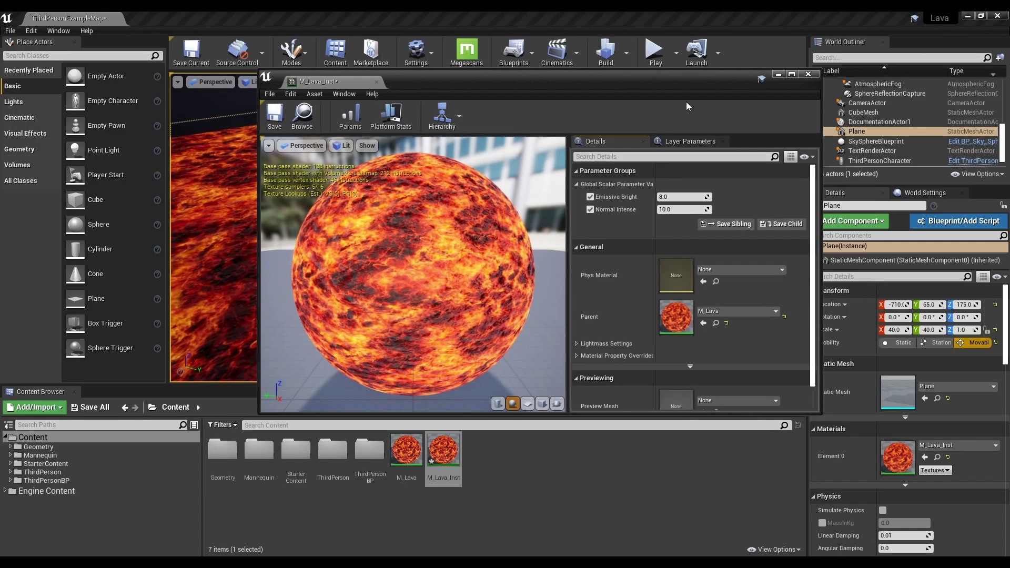
left_click_drag(528, 124, 426, 223)
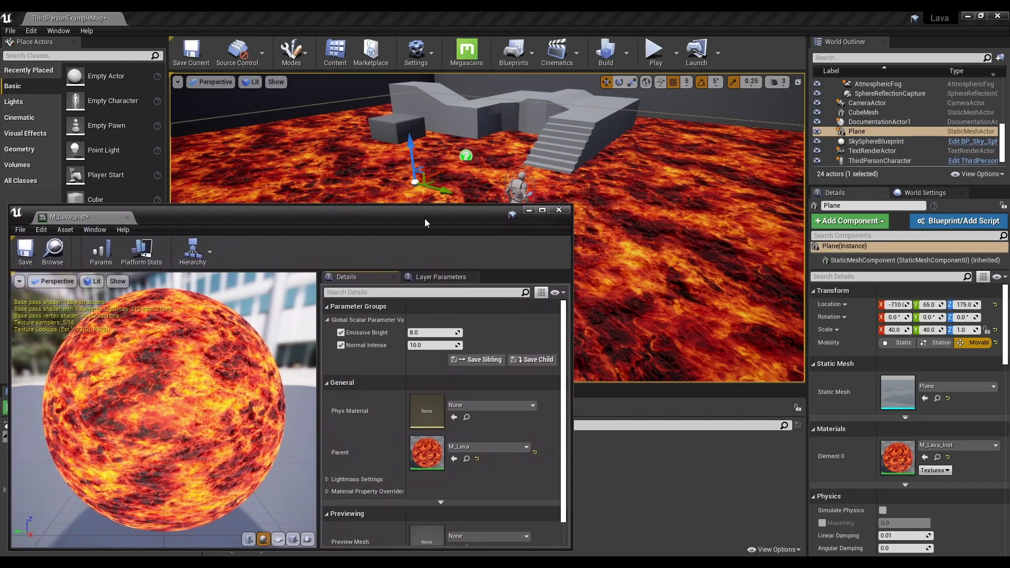